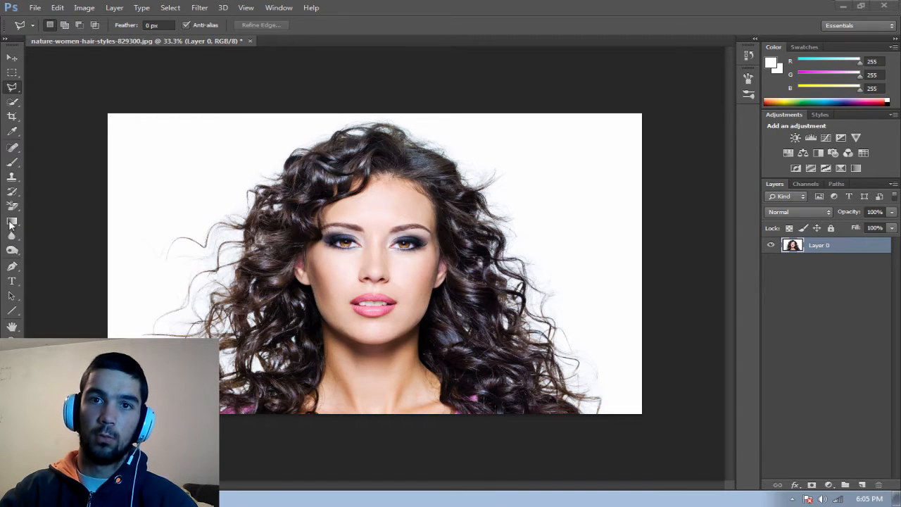
# Step: Erase the outer white background around the woman's hair with the Eraser tool, leaving a white margin around the curls
pyautogui.moveTo(14, 207); pyautogui.dragTo(60, 212)
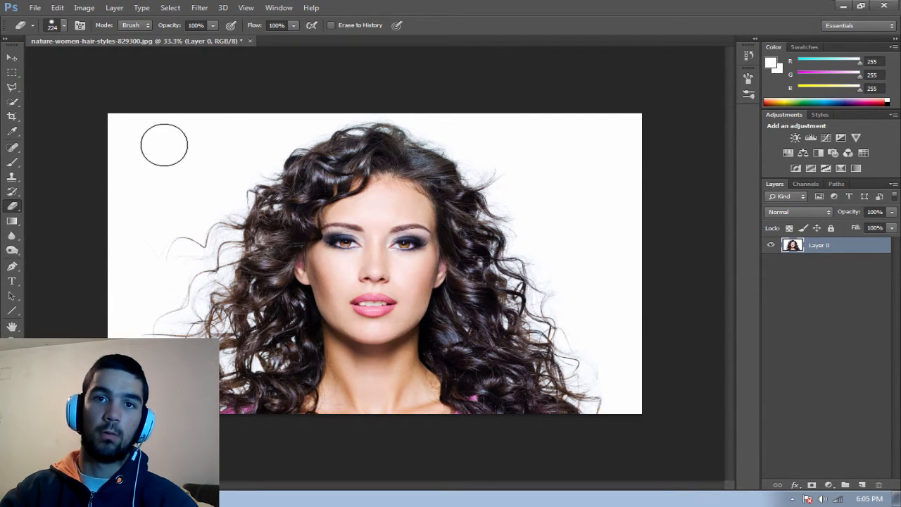
pyautogui.click(162, 145)
pyautogui.moveTo(162, 145)
pyautogui.mouseDown()
pyautogui.moveTo(89, 134)
pyautogui.moveTo(159, 135)
pyautogui.moveTo(150, 151)
pyautogui.moveTo(206, 125)
pyautogui.moveTo(409, 95)
pyautogui.moveTo(583, 144)
pyautogui.moveTo(637, 138)
pyautogui.moveTo(632, 123)
pyautogui.moveTo(476, 115)
pyautogui.moveTo(564, 125)
pyautogui.moveTo(562, 137)
pyautogui.moveTo(551, 132)
pyautogui.moveTo(590, 151)
pyautogui.moveTo(632, 189)
pyautogui.moveTo(659, 192)
pyautogui.moveTo(642, 263)
pyautogui.moveTo(656, 296)
pyautogui.moveTo(637, 394)
pyautogui.mouseUp()
pyautogui.moveTo(623, 207)
pyautogui.mouseDown()
pyautogui.moveTo(591, 166)
pyautogui.moveTo(661, 312)
pyautogui.moveTo(633, 289)
pyautogui.moveTo(565, 186)
pyautogui.moveTo(457, 123)
pyautogui.mouseUp()
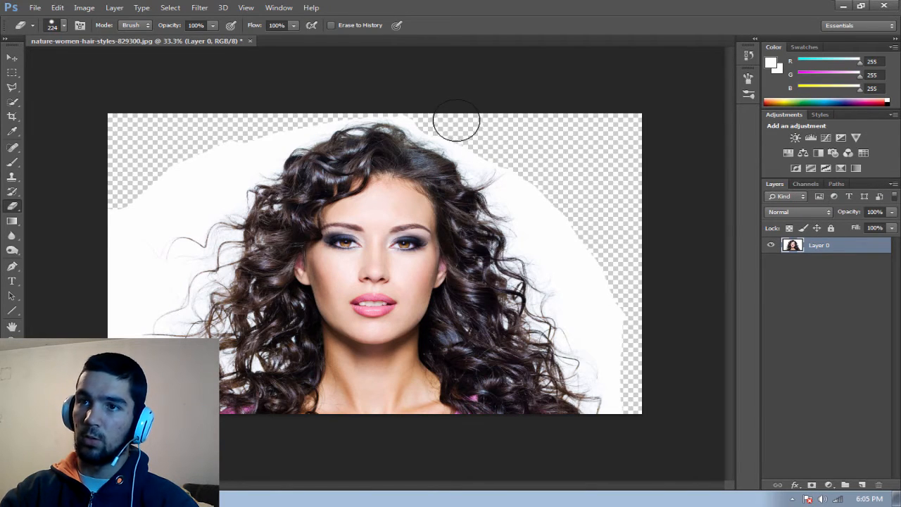
pyautogui.moveTo(192, 125)
pyautogui.mouseDown()
pyautogui.moveTo(141, 183)
pyautogui.moveTo(120, 241)
pyautogui.moveTo(116, 304)
pyautogui.mouseUp()
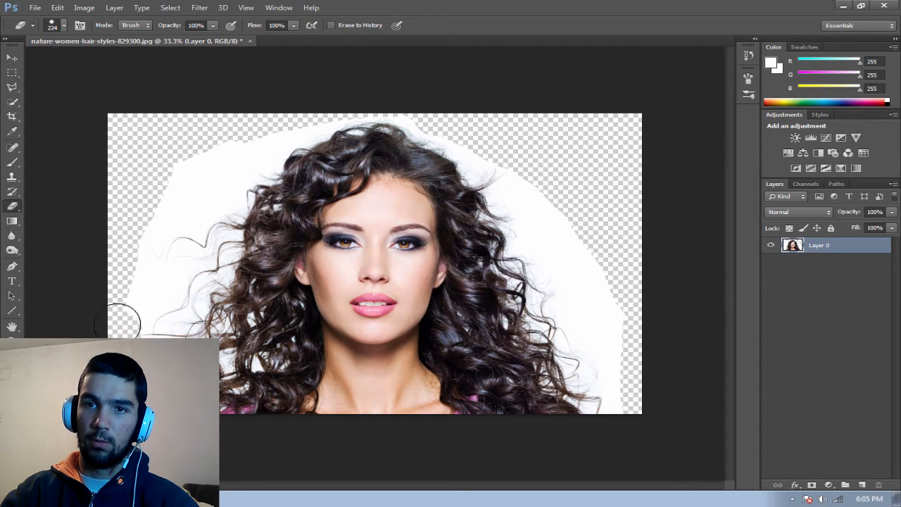
pyautogui.moveTo(118, 321)
pyautogui.mouseDown()
pyautogui.moveTo(144, 278)
pyautogui.moveTo(149, 225)
pyautogui.moveTo(210, 157)
pyautogui.moveTo(258, 132)
pyautogui.moveTo(202, 183)
pyautogui.moveTo(243, 131)
pyautogui.moveTo(309, 110)
pyautogui.moveTo(397, 101)
pyautogui.mouseUp()
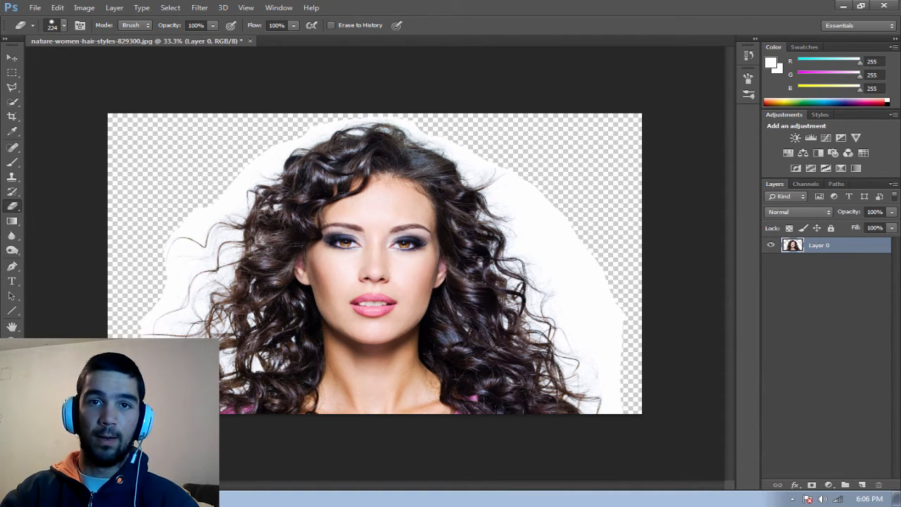
# Step: Add a new empty layer and place it beneath the portrait layer
pyautogui.click(862, 485)
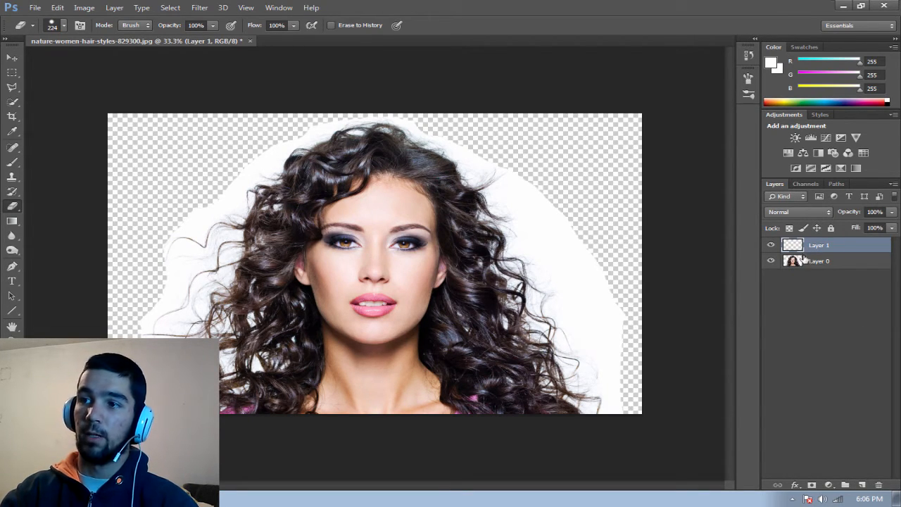
pyautogui.moveTo(816, 248); pyautogui.dragTo(817, 268)
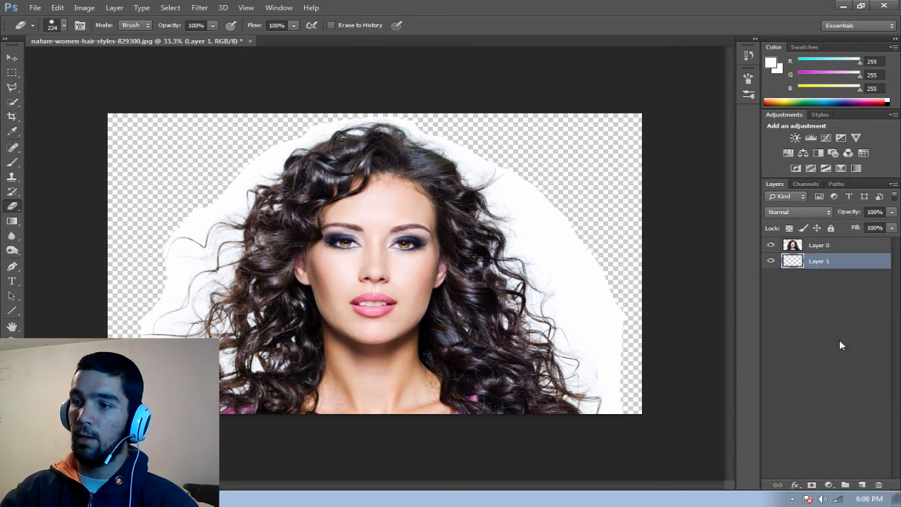
pyautogui.click(828, 485)
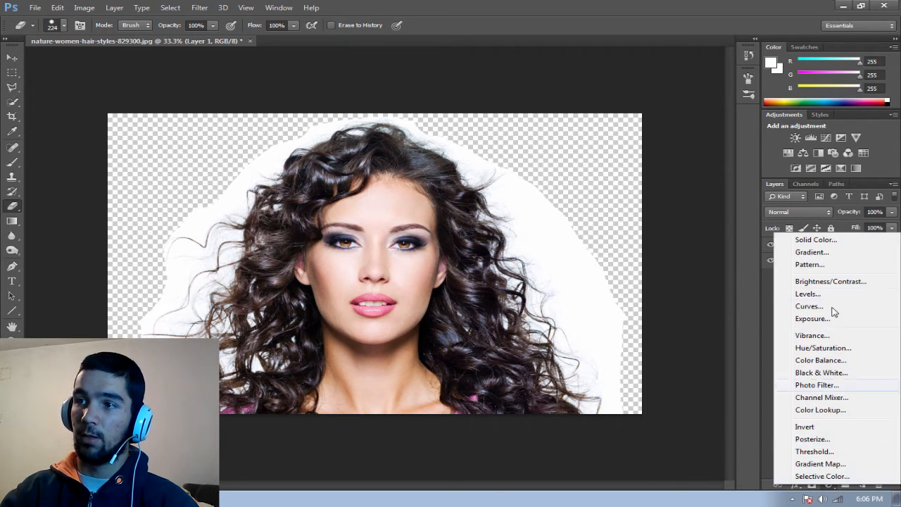
pyautogui.click(813, 237)
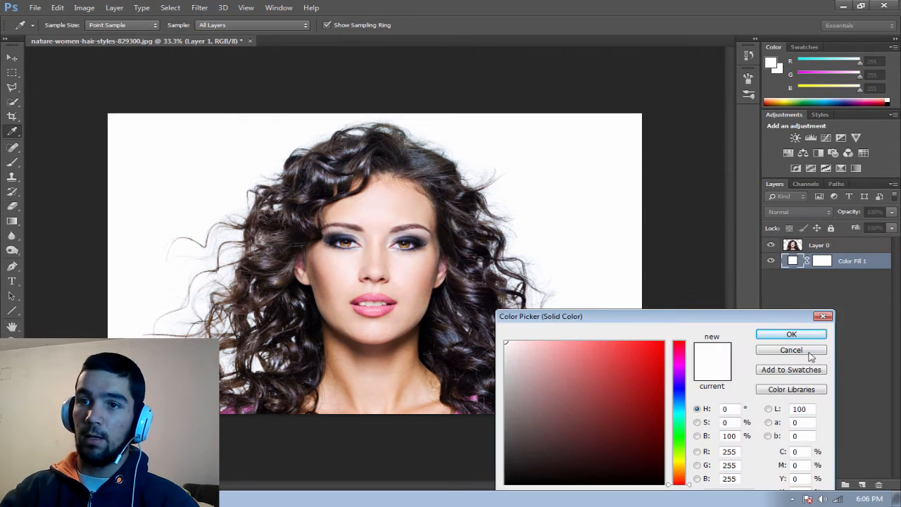
pyautogui.click(553, 367)
pyautogui.click(534, 347)
pyautogui.click(532, 425)
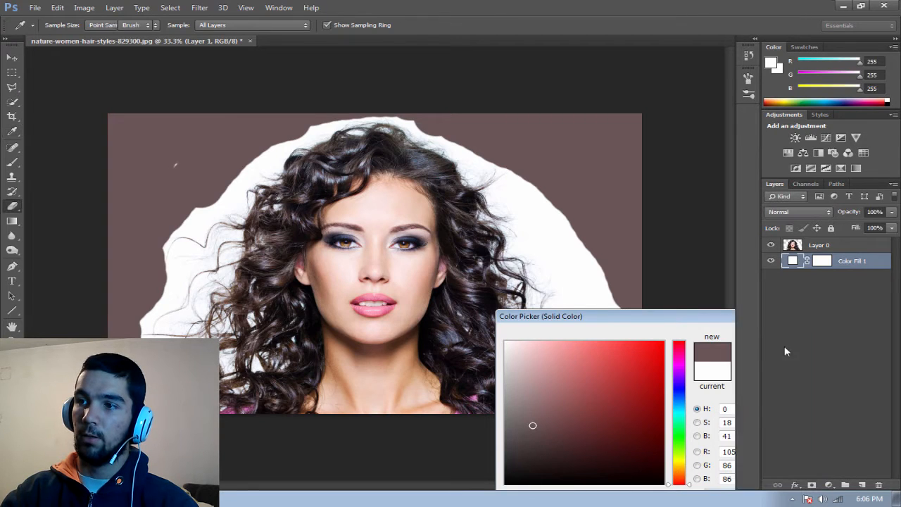
pyautogui.click(785, 350)
pyautogui.press('e')
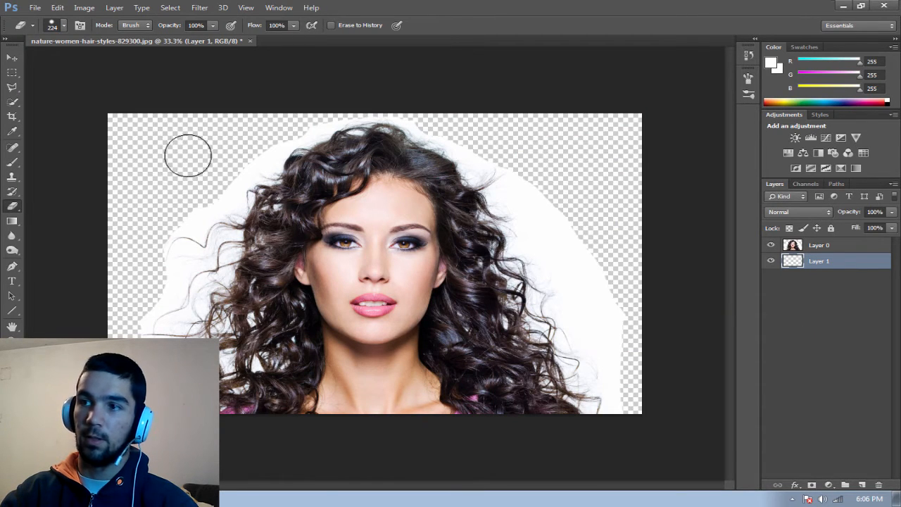
# Step: Turn the empty layer beneath the portrait into a Solid Color fill in light blue (H 216, S 67, B 100)
pyautogui.click(820, 246)
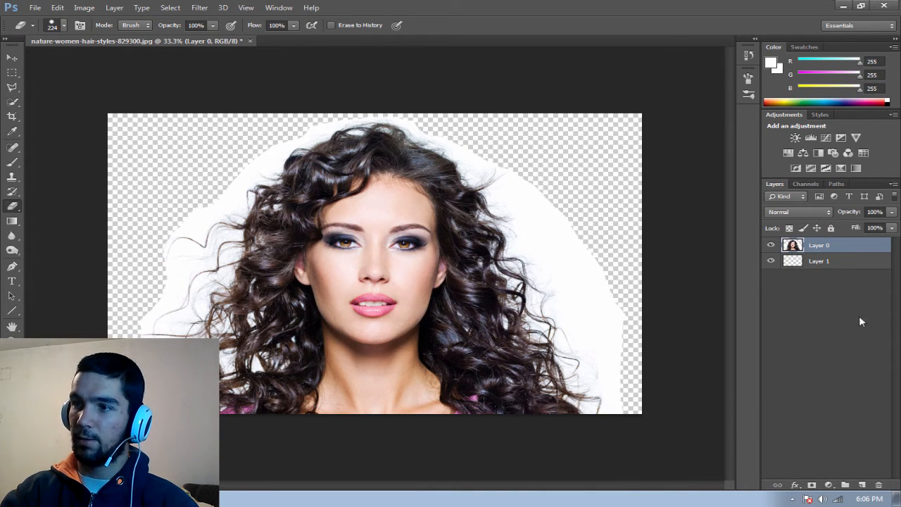
pyautogui.click(830, 263)
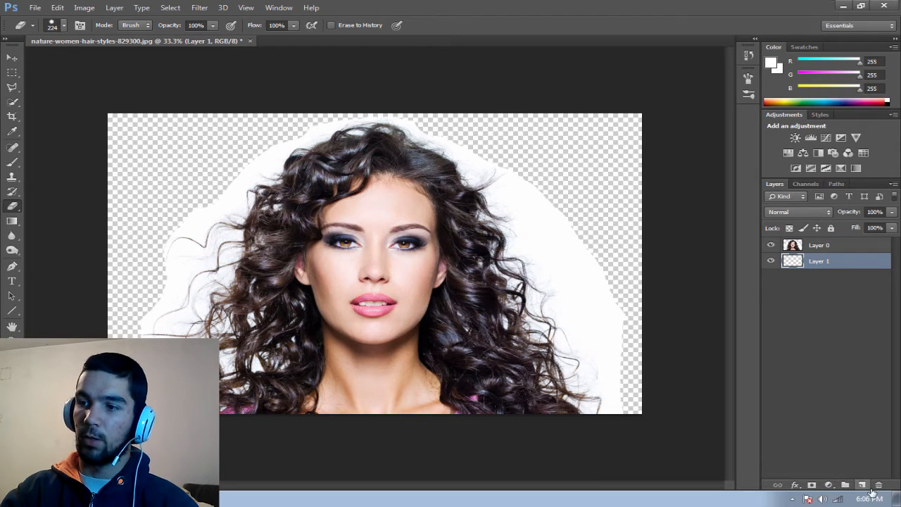
pyautogui.click(828, 484)
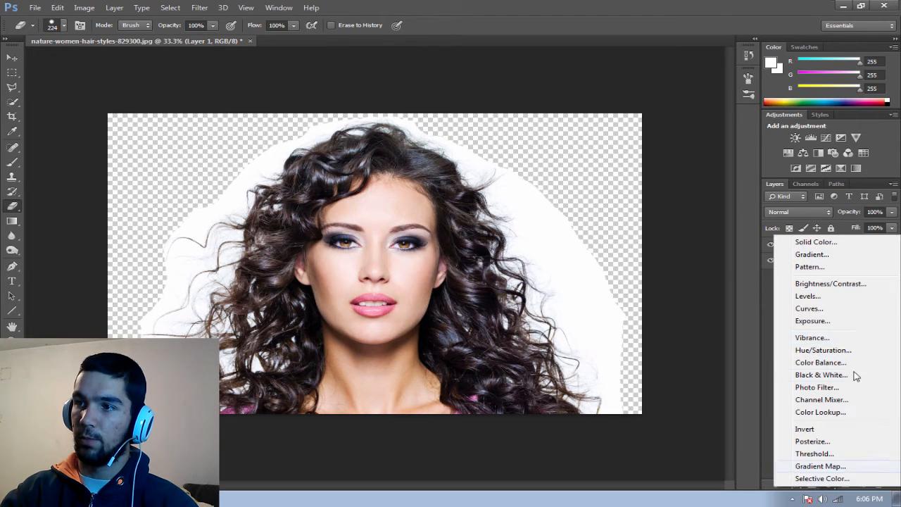
pyautogui.click(809, 242)
pyautogui.click(560, 378)
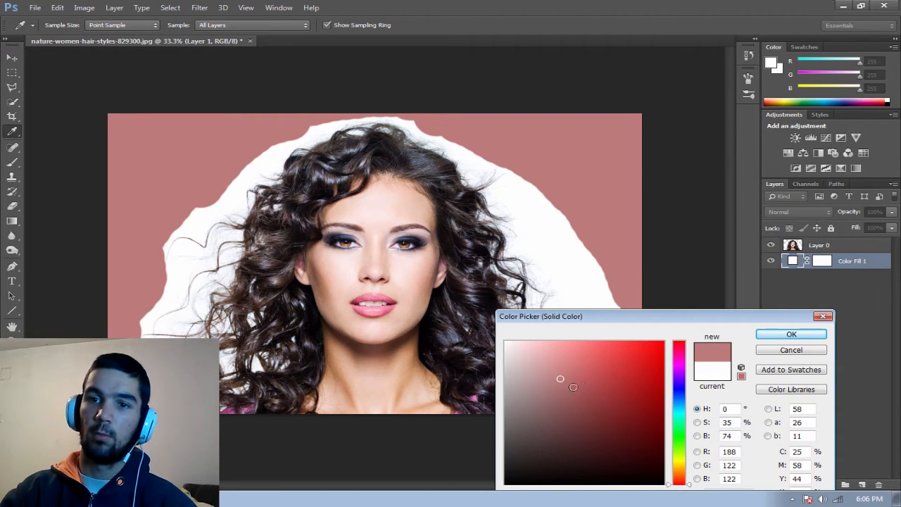
pyautogui.moveTo(609, 325); pyautogui.dragTo(544, 340)
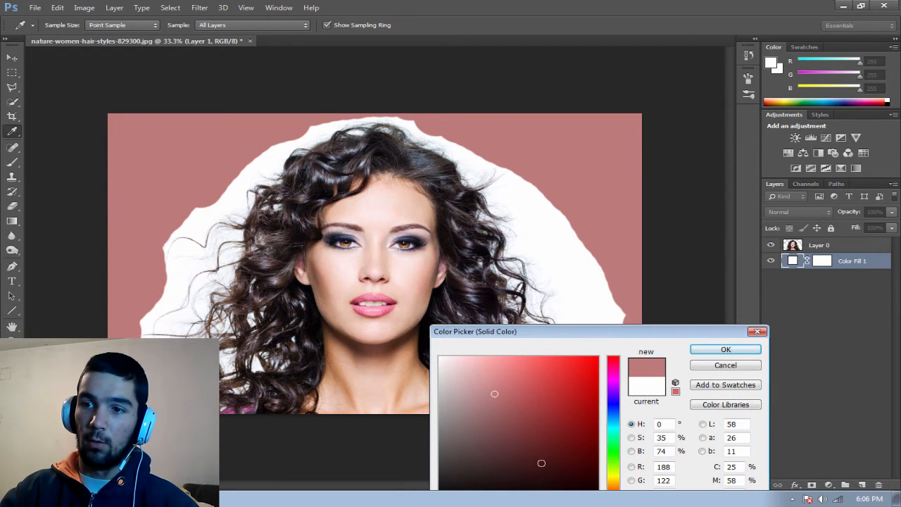
pyautogui.moveTo(542, 463)
pyautogui.mouseDown()
pyautogui.moveTo(525, 439)
pyautogui.moveTo(495, 471)
pyautogui.moveTo(551, 430)
pyautogui.moveTo(573, 383)
pyautogui.mouseUp()
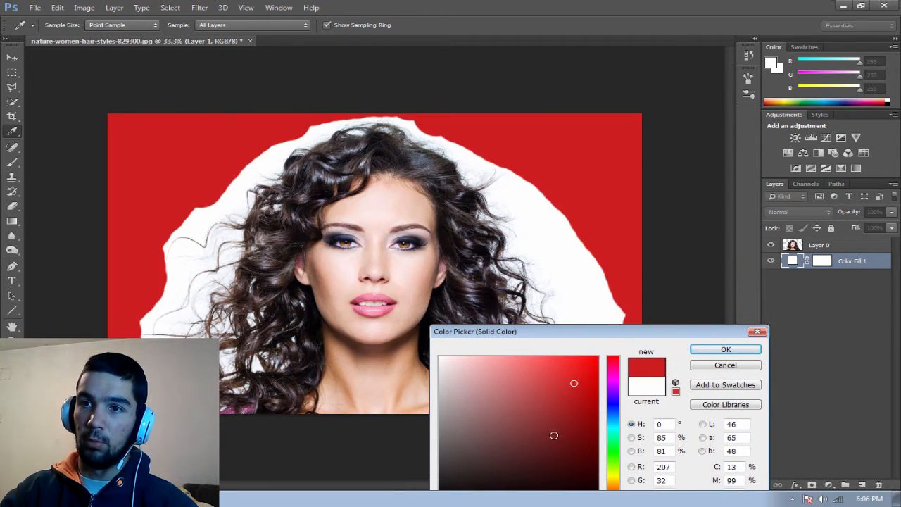
pyautogui.moveTo(553, 435)
pyautogui.mouseDown()
pyautogui.moveTo(556, 406)
pyautogui.moveTo(577, 458)
pyautogui.moveTo(609, 388)
pyautogui.moveTo(477, 411)
pyautogui.mouseUp()
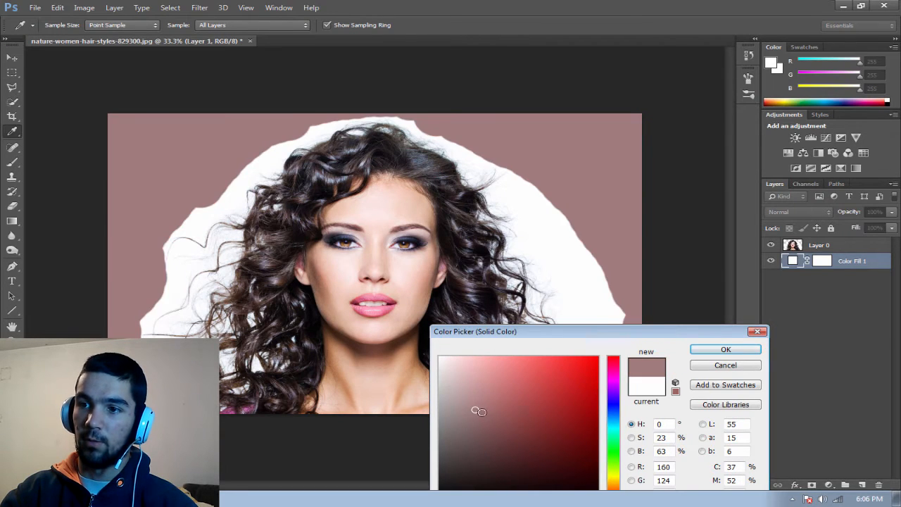
pyautogui.moveTo(620, 418); pyautogui.dragTo(613, 413)
pyautogui.moveTo(508, 413)
pyautogui.mouseDown()
pyautogui.moveTo(559, 360)
pyautogui.moveTo(581, 432)
pyautogui.moveTo(574, 441)
pyautogui.moveTo(492, 432)
pyautogui.moveTo(506, 439)
pyautogui.moveTo(451, 392)
pyautogui.moveTo(515, 373)
pyautogui.moveTo(533, 378)
pyautogui.moveTo(548, 335)
pyautogui.mouseUp()
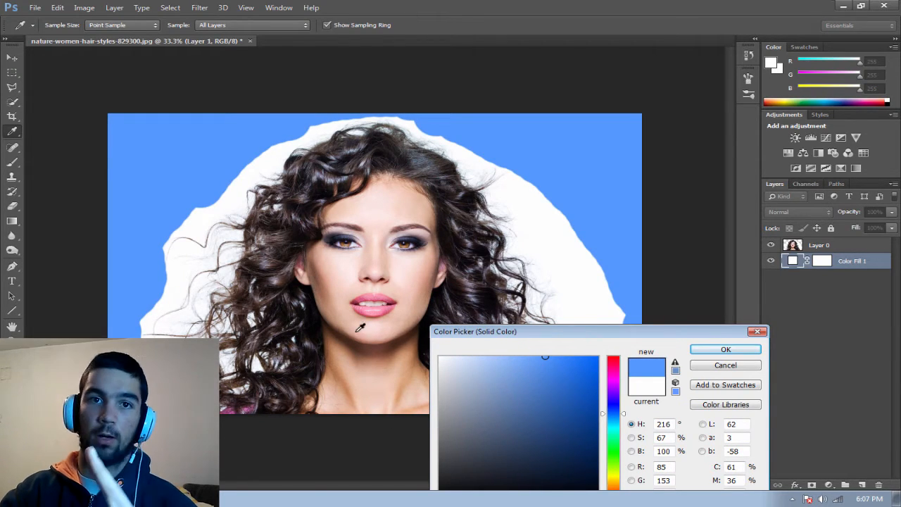
pyautogui.click(725, 350)
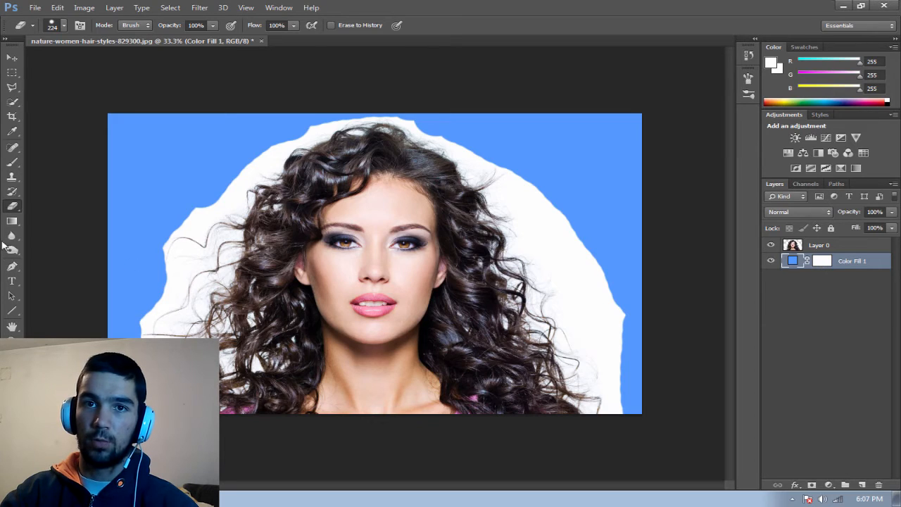
# Step: Switch to the Background Eraser tool with Discontiguous limits and a 50% tolerance
pyautogui.click(15, 206)
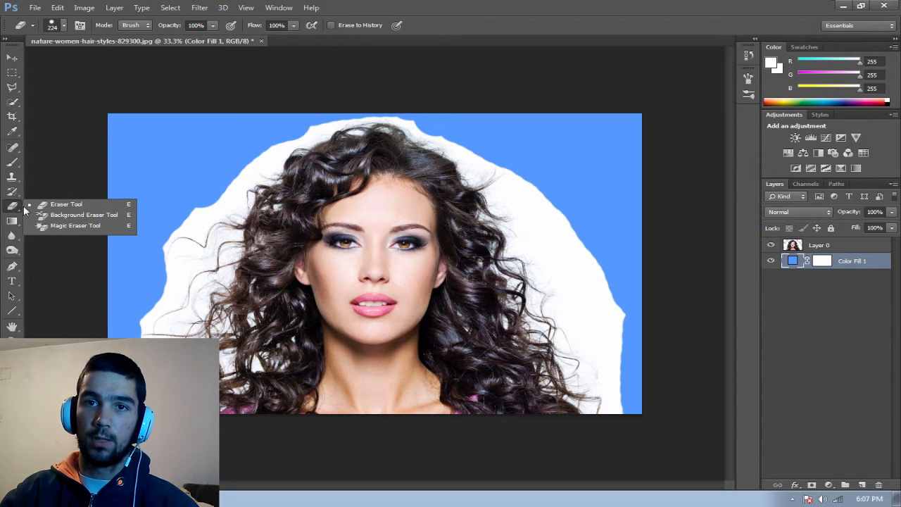
pyautogui.click(76, 215)
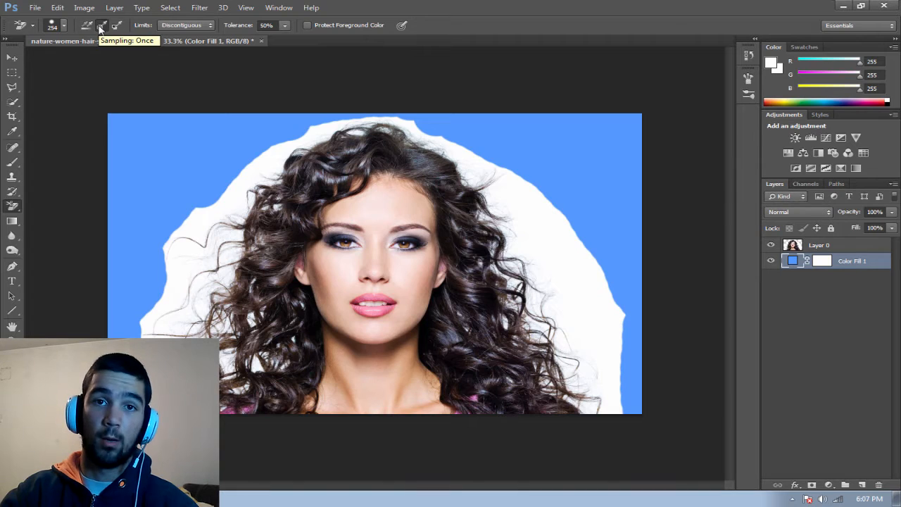
pyautogui.click(193, 27)
pyautogui.click(181, 37)
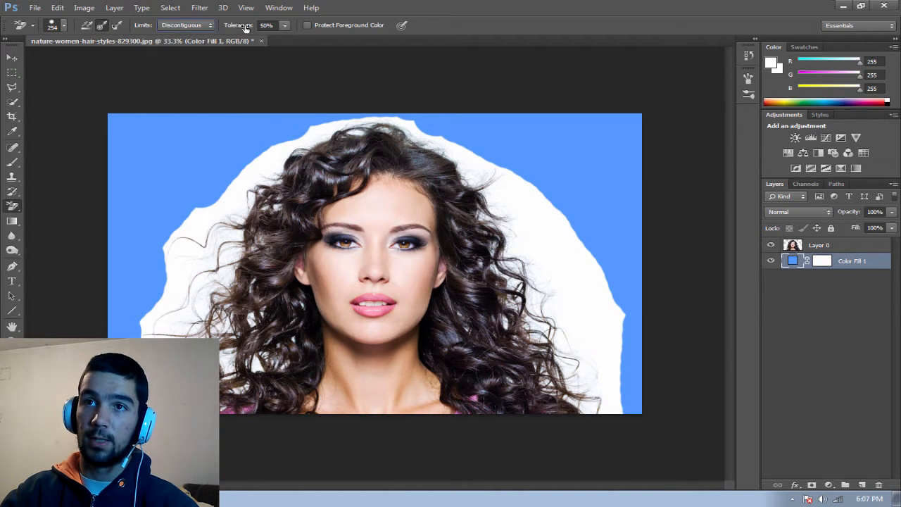
pyautogui.click(285, 26)
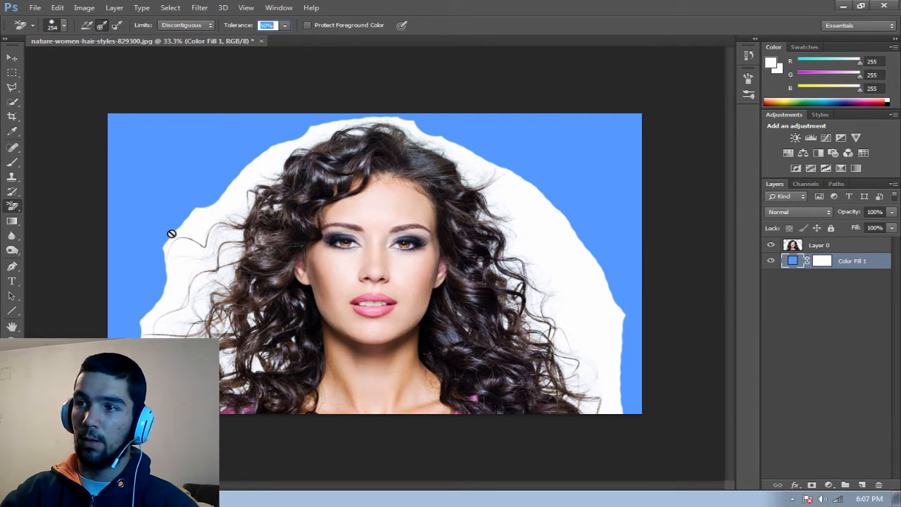
# Step: Erase the remaining white around and between the curls on the portrait layer with the Background Eraser
pyautogui.click(792, 244)
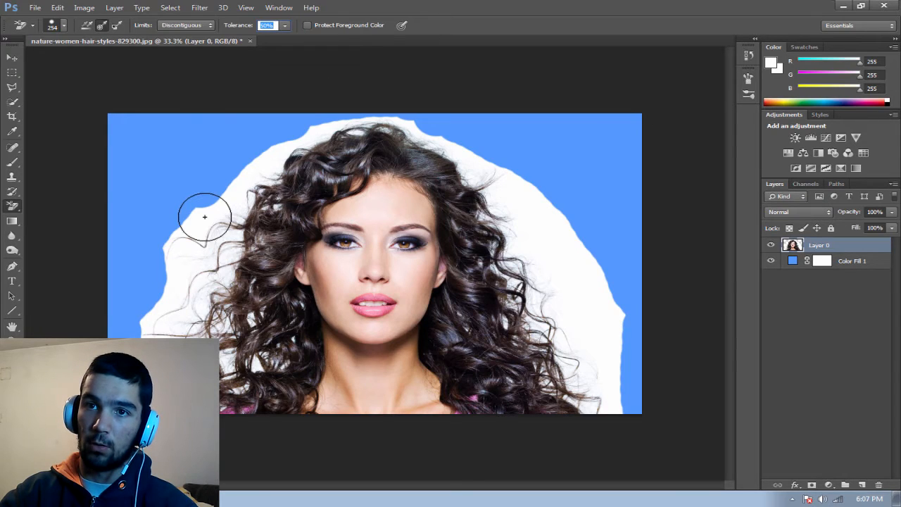
pyautogui.moveTo(204, 217); pyautogui.dragTo(200, 214)
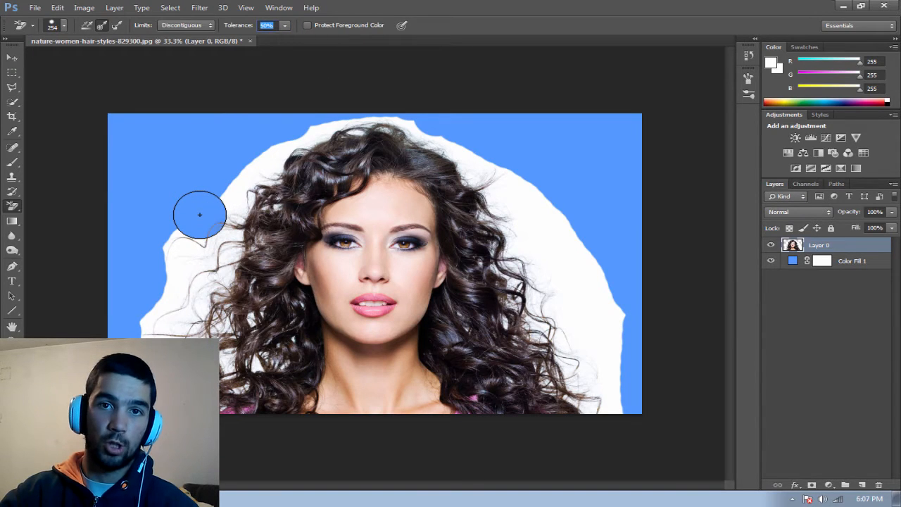
pyautogui.moveTo(199, 214)
pyautogui.mouseDown()
pyautogui.moveTo(171, 240)
pyautogui.moveTo(181, 242)
pyautogui.moveTo(159, 349)
pyautogui.mouseUp()
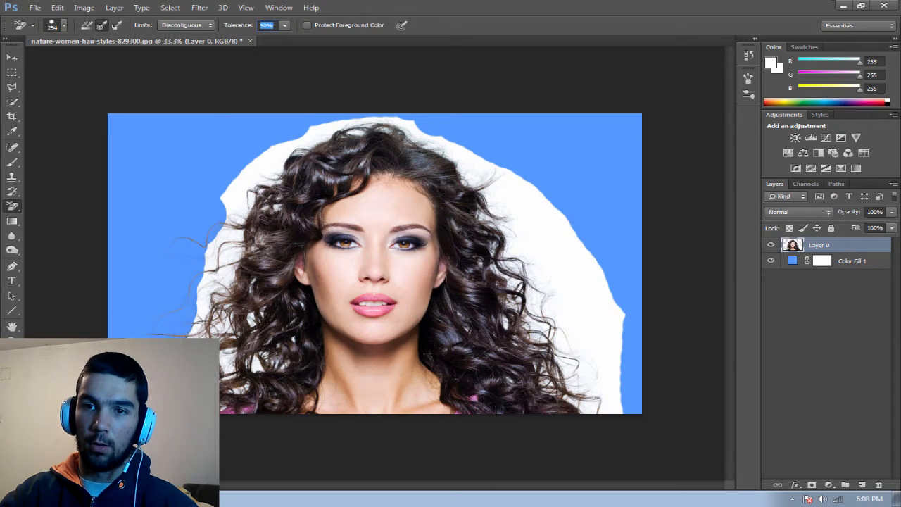
pyautogui.moveTo(190, 377)
pyautogui.mouseDown()
pyautogui.moveTo(259, 361)
pyautogui.moveTo(281, 324)
pyautogui.moveTo(187, 331)
pyautogui.moveTo(179, 320)
pyautogui.moveTo(232, 288)
pyautogui.moveTo(221, 235)
pyautogui.mouseUp()
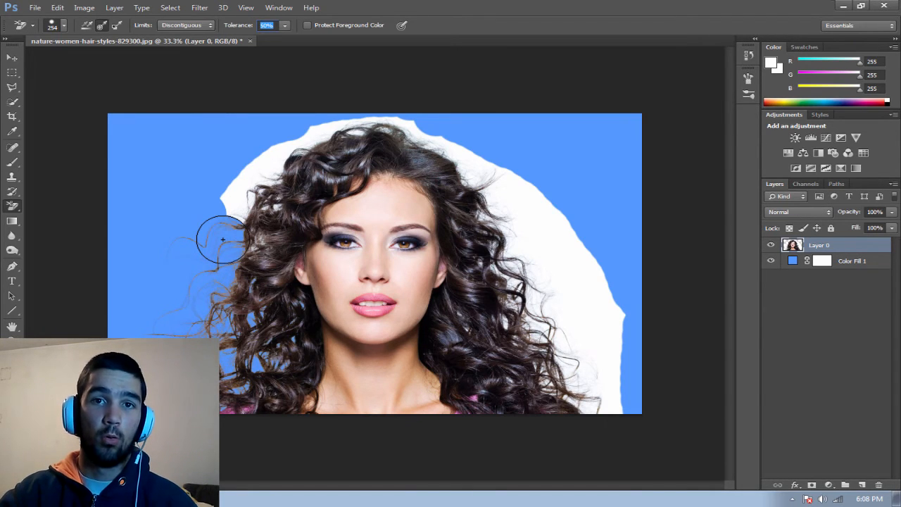
pyautogui.moveTo(223, 239)
pyautogui.mouseDown()
pyautogui.moveTo(234, 202)
pyautogui.moveTo(251, 203)
pyautogui.moveTo(264, 187)
pyautogui.moveTo(258, 165)
pyautogui.moveTo(252, 186)
pyautogui.moveTo(292, 140)
pyautogui.moveTo(373, 123)
pyautogui.moveTo(457, 137)
pyautogui.moveTo(475, 167)
pyautogui.moveTo(522, 187)
pyautogui.moveTo(603, 283)
pyautogui.moveTo(626, 362)
pyautogui.moveTo(603, 402)
pyautogui.moveTo(561, 380)
pyautogui.moveTo(535, 331)
pyautogui.moveTo(608, 359)
pyautogui.moveTo(590, 315)
pyautogui.moveTo(536, 296)
pyautogui.moveTo(487, 199)
pyautogui.moveTo(547, 237)
pyautogui.moveTo(459, 271)
pyautogui.mouseUp()
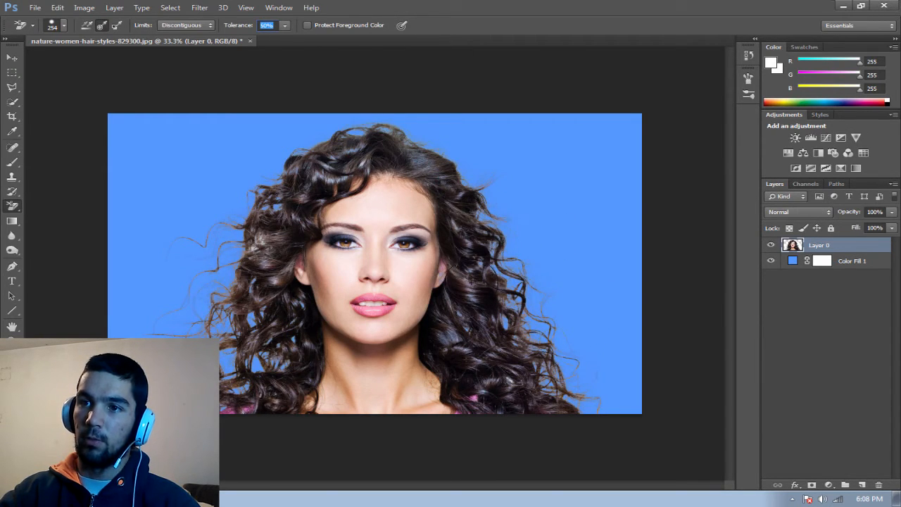
# Step: Undo the Background Eraser strokes to restore the white margin around the hair
pyautogui.click(58, 7)
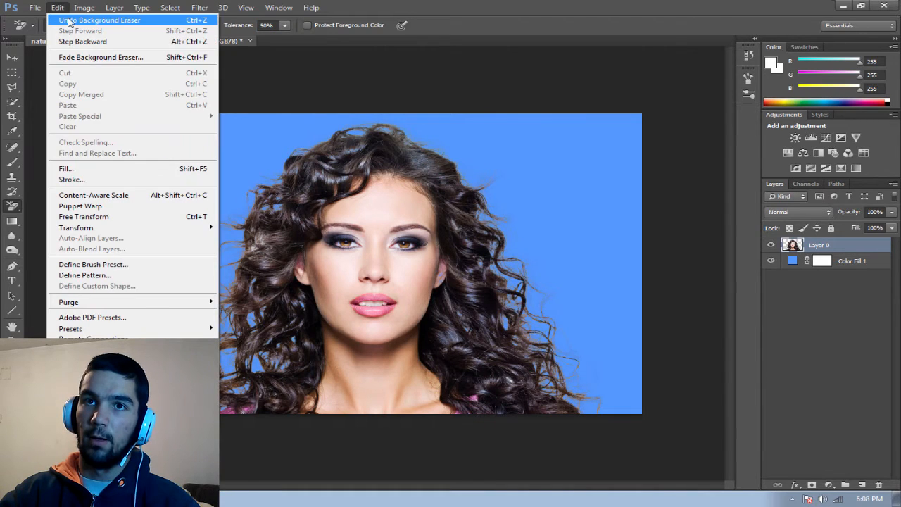
pyautogui.click(82, 41)
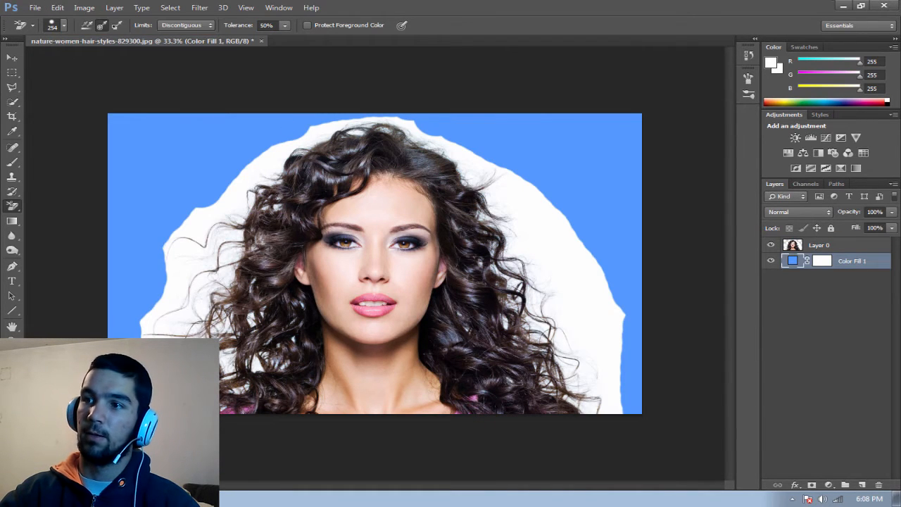
# Step: Try background-erasing the lower-left curls on the portrait layer, and undo those strokes
pyautogui.click(817, 248)
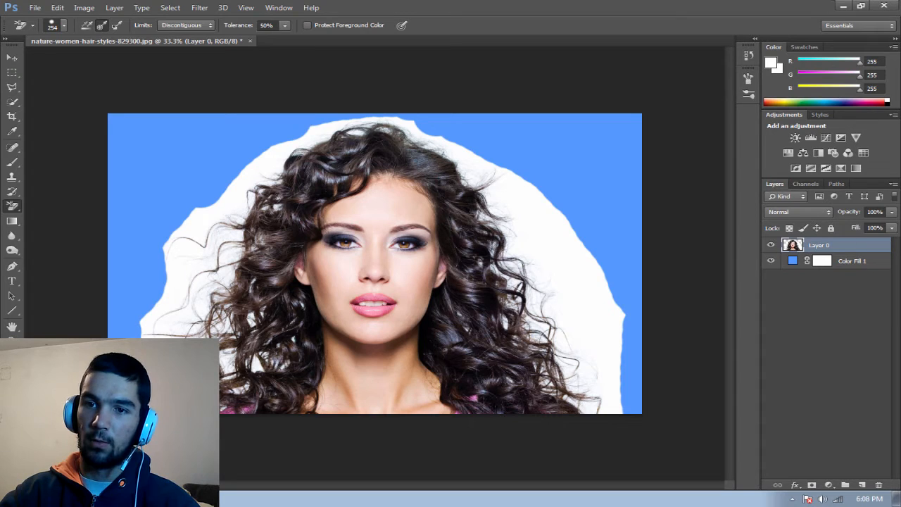
pyautogui.moveTo(218, 373)
pyautogui.mouseDown()
pyautogui.moveTo(261, 345)
pyautogui.moveTo(260, 367)
pyautogui.mouseUp()
pyautogui.click(57, 8)
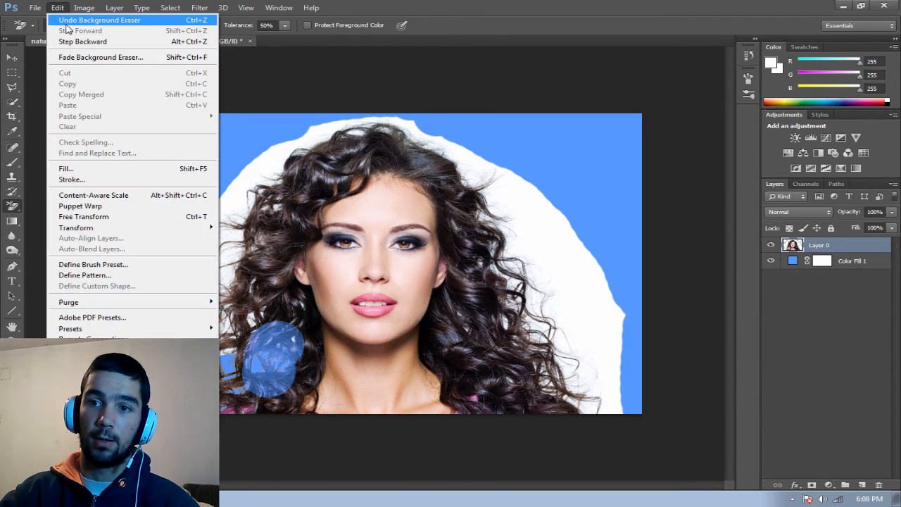
pyautogui.click(95, 19)
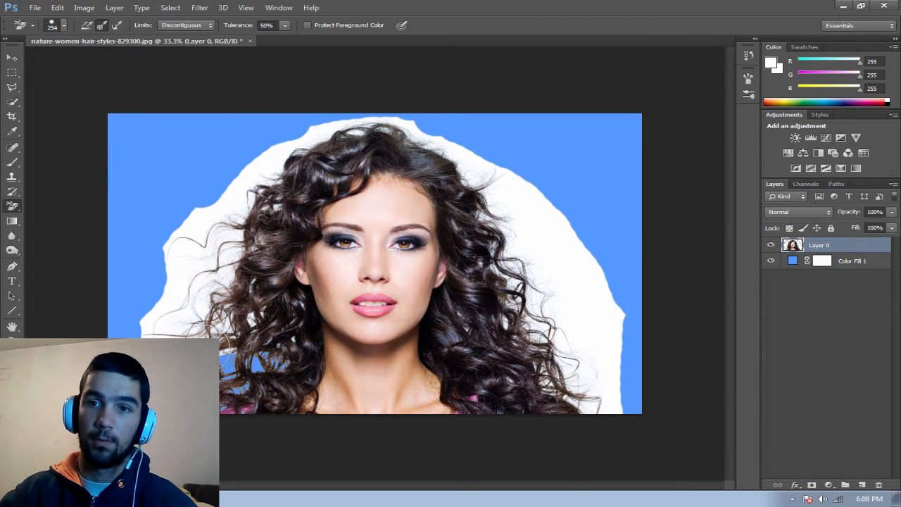
pyautogui.click(57, 7)
pyautogui.click(78, 30)
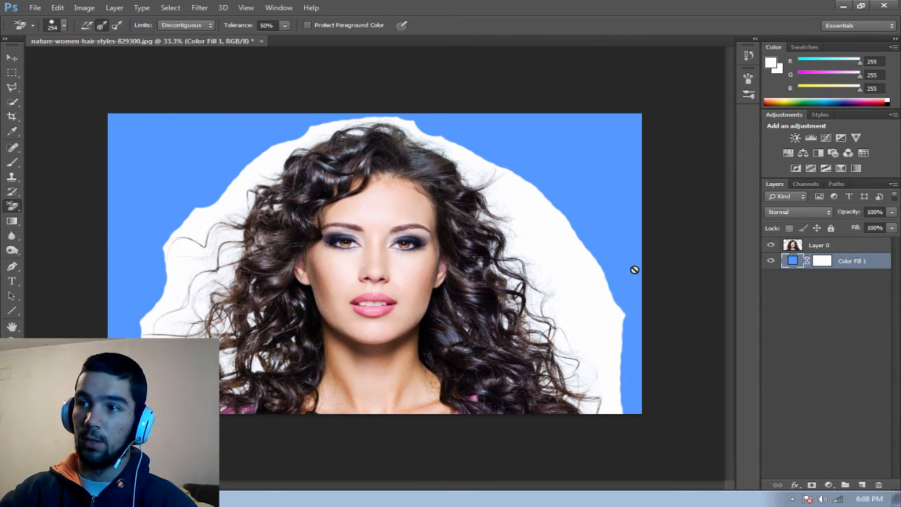
# Step: Erase the white gaps between the lower-left curls on the portrait layer with the Background Eraser
pyautogui.click(818, 248)
pyautogui.moveTo(221, 380); pyautogui.dragTo(261, 377)
pyautogui.moveTo(258, 325); pyautogui.dragTo(299, 304)
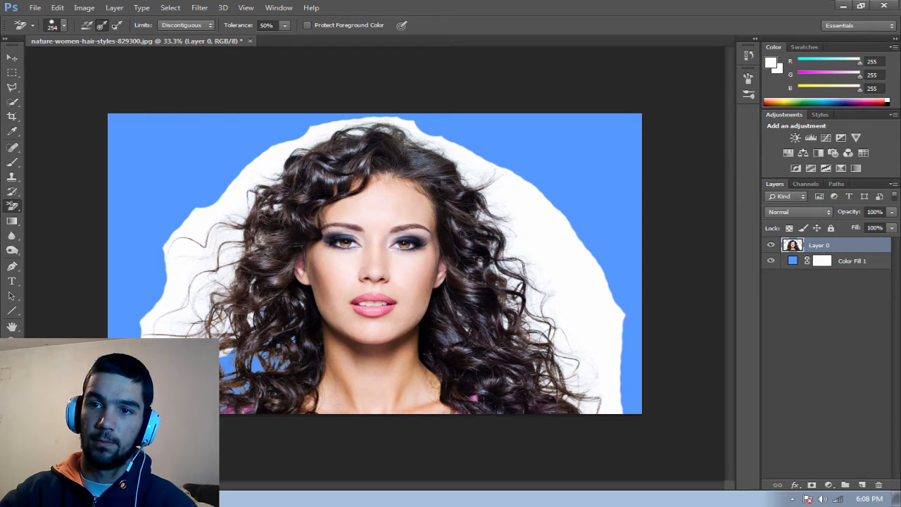
# Step: Erase the remaining white margin around both sides and the crown of the hair on the portrait layer with the Background Eraser
pyautogui.moveTo(239, 299)
pyautogui.mouseDown()
pyautogui.moveTo(204, 327)
pyautogui.moveTo(141, 322)
pyautogui.moveTo(161, 277)
pyautogui.moveTo(243, 248)
pyautogui.moveTo(250, 232)
pyautogui.moveTo(231, 203)
pyautogui.moveTo(167, 241)
pyautogui.moveTo(301, 132)
pyautogui.moveTo(255, 164)
pyautogui.mouseUp()
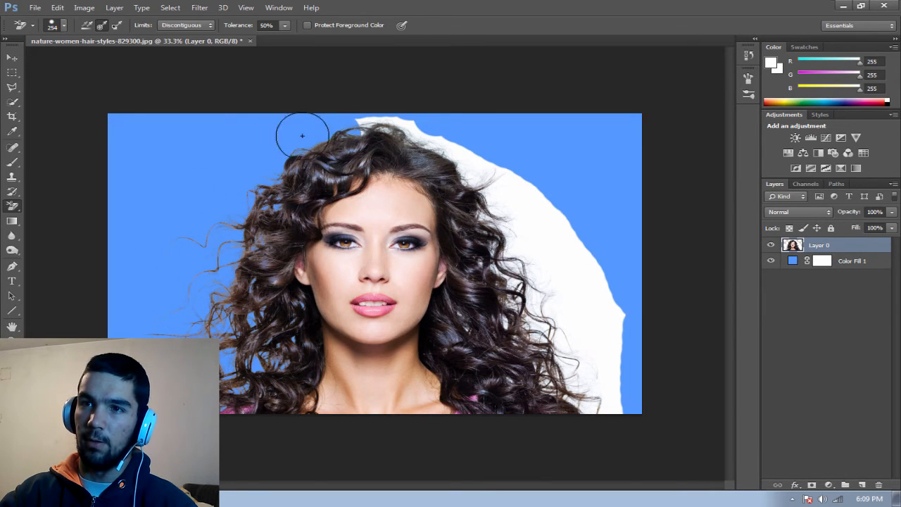
pyautogui.moveTo(302, 136)
pyautogui.mouseDown()
pyautogui.moveTo(401, 128)
pyautogui.moveTo(456, 150)
pyautogui.moveTo(508, 194)
pyautogui.moveTo(528, 171)
pyautogui.moveTo(597, 322)
pyautogui.moveTo(579, 257)
pyautogui.moveTo(553, 256)
pyautogui.moveTo(558, 304)
pyautogui.moveTo(605, 369)
pyautogui.moveTo(603, 396)
pyautogui.moveTo(570, 394)
pyautogui.moveTo(563, 366)
pyautogui.moveTo(537, 329)
pyautogui.moveTo(525, 329)
pyautogui.moveTo(520, 317)
pyautogui.moveTo(537, 291)
pyautogui.moveTo(497, 241)
pyautogui.moveTo(484, 203)
pyautogui.moveTo(554, 261)
pyautogui.mouseUp()
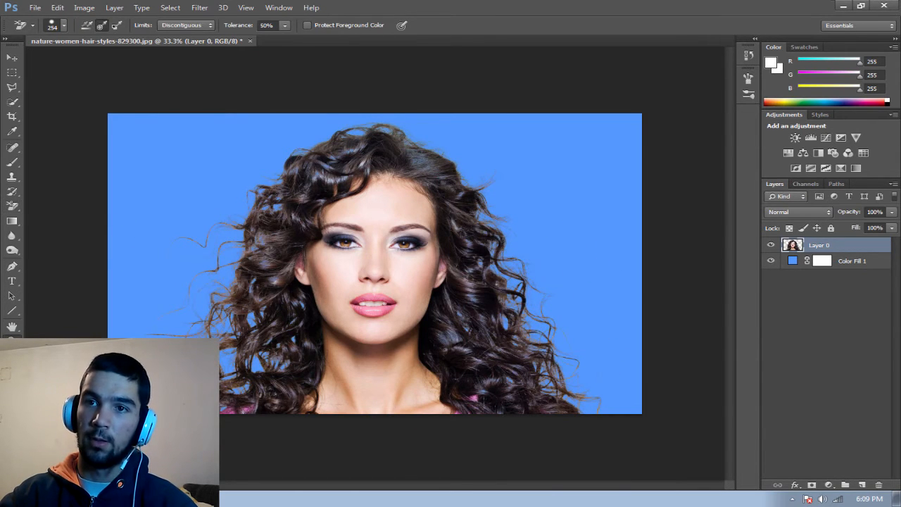
# Step: Examine the fine stray curls beside the face up close for leftover white, and return to the whole image
pyautogui.press('z')
pyautogui.click(233, 214)
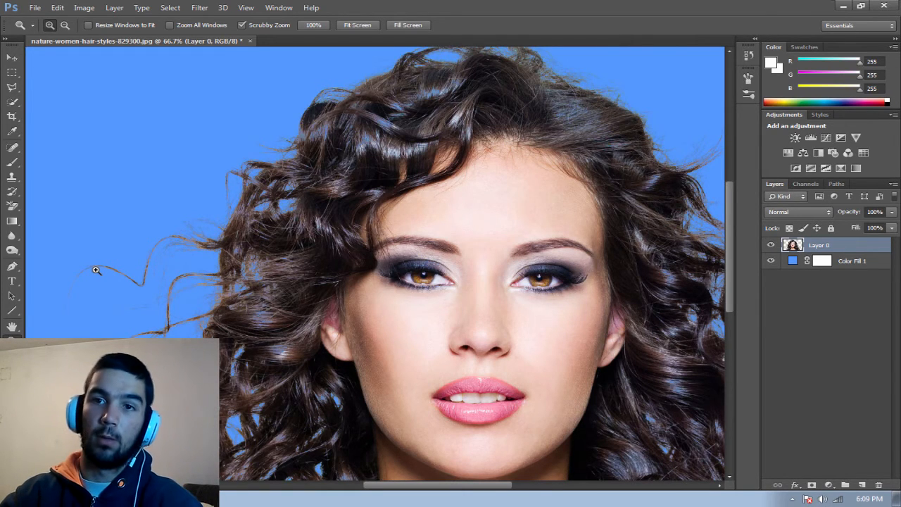
pyautogui.rightClick(381, 223)
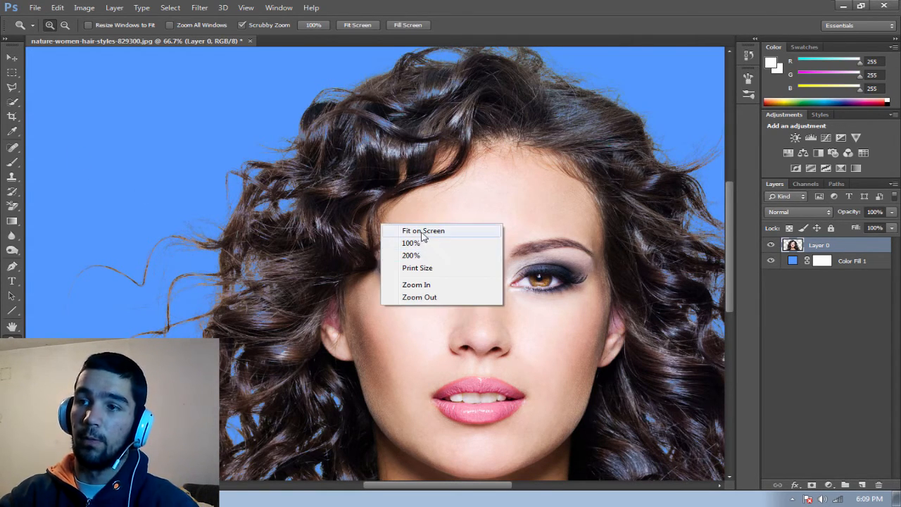
pyautogui.click(419, 230)
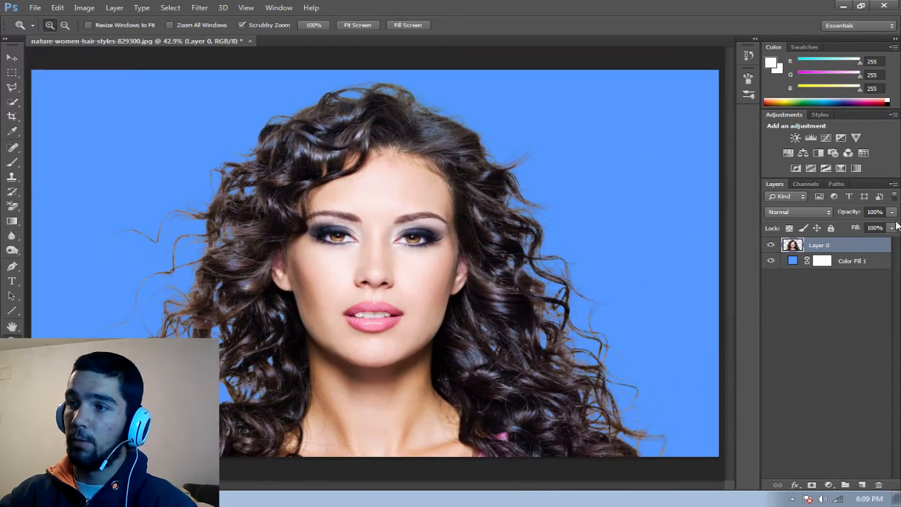
pyautogui.click(162, 307)
pyautogui.click(163, 307)
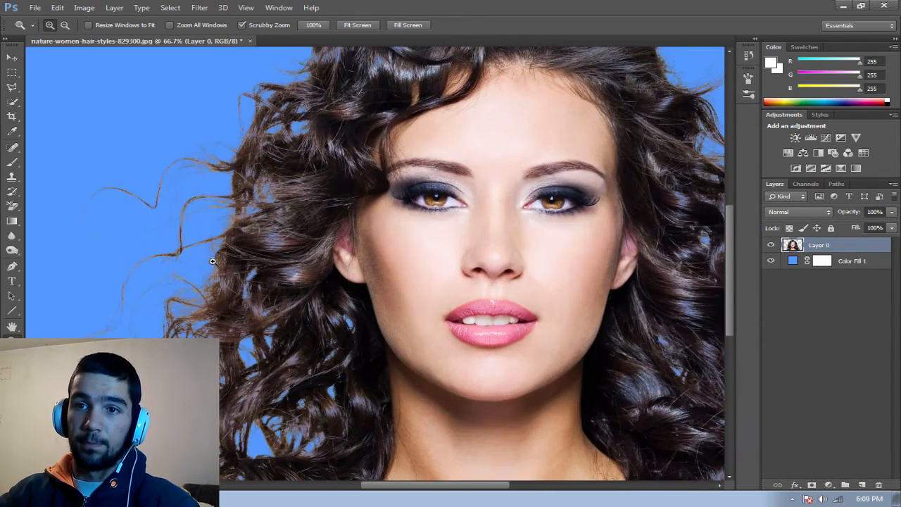
pyautogui.click(242, 256)
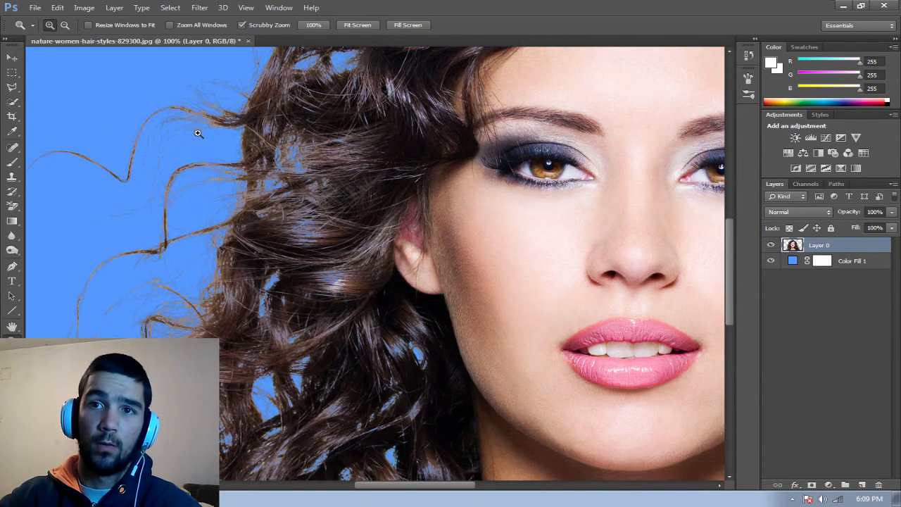
pyautogui.rightClick(201, 222)
pyautogui.click(213, 229)
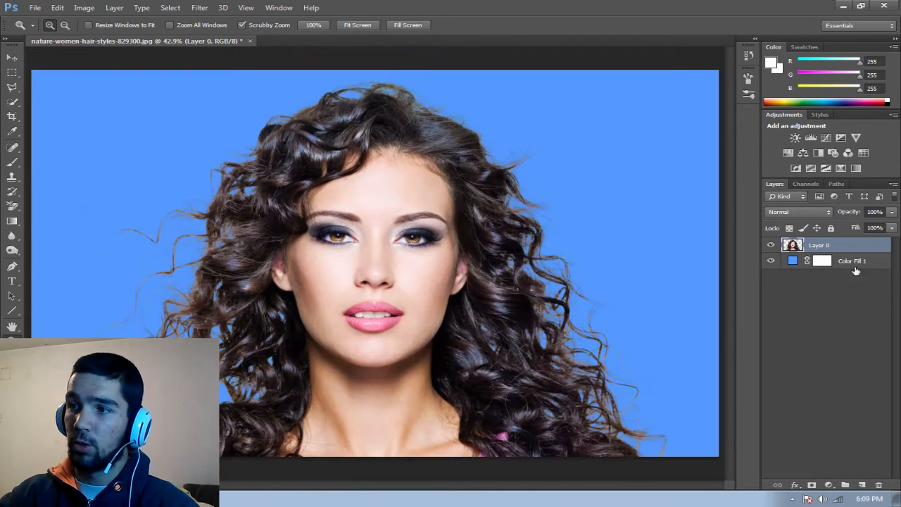
# Step: Open the Color Fill 1 layer's colour for editing and try darker blues such as #075fe2 and #00327d behind the hair
pyautogui.doubleClick(792, 261)
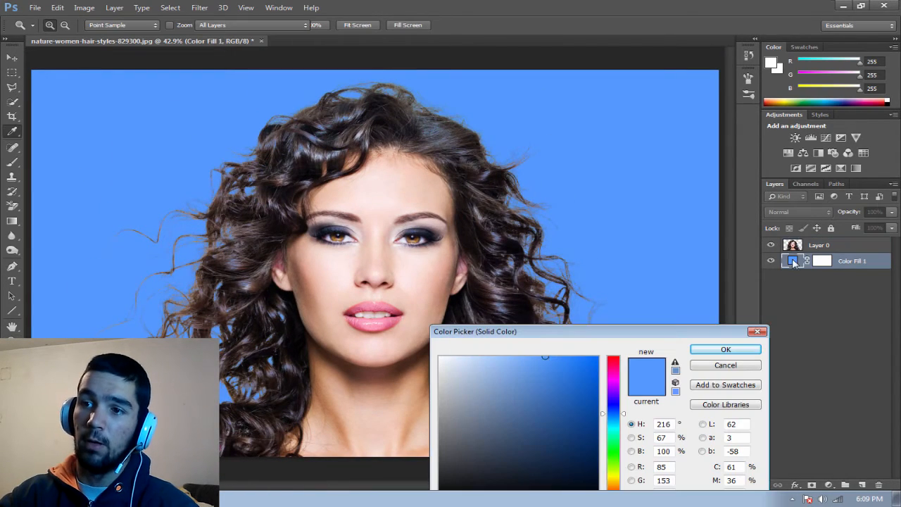
pyautogui.click(529, 388)
pyautogui.moveTo(574, 331); pyautogui.dragTo(582, 181)
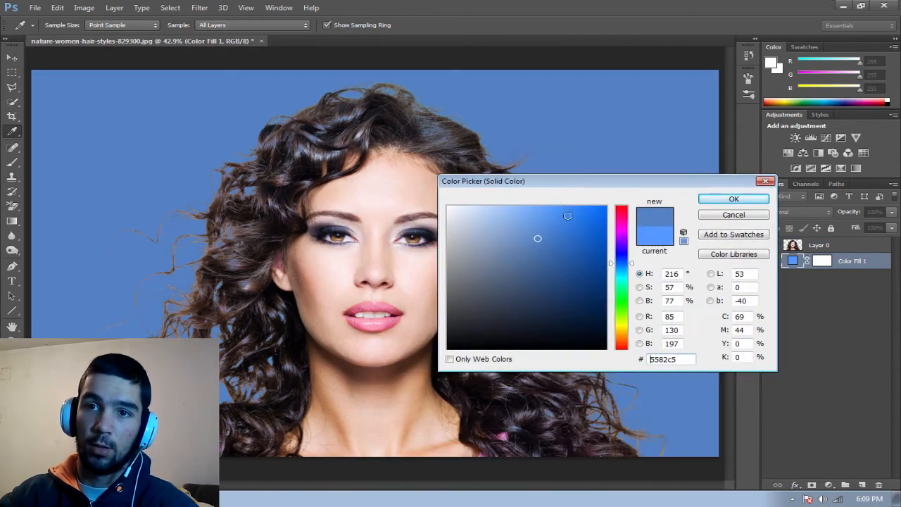
pyautogui.click(539, 281)
pyautogui.click(511, 316)
pyautogui.click(571, 276)
pyautogui.click(587, 245)
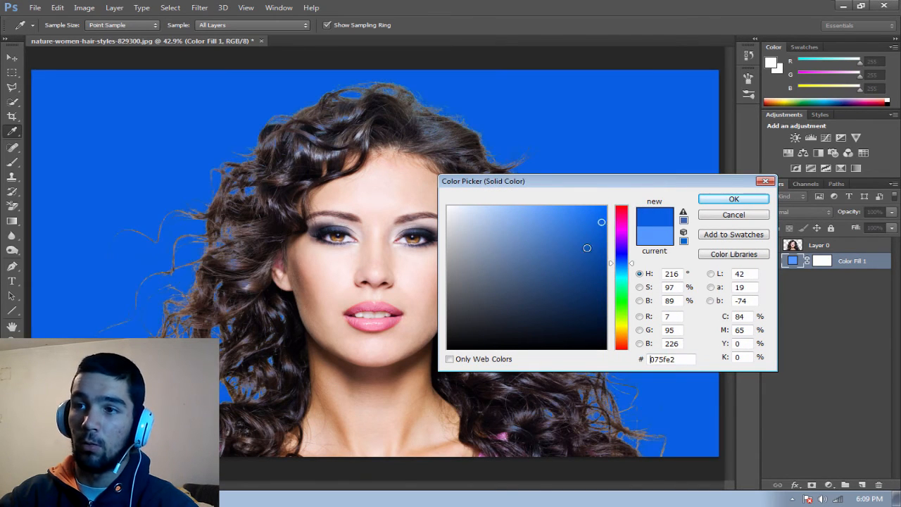
pyautogui.click(589, 293)
pyautogui.click(583, 328)
pyautogui.click(602, 301)
pyautogui.click(601, 269)
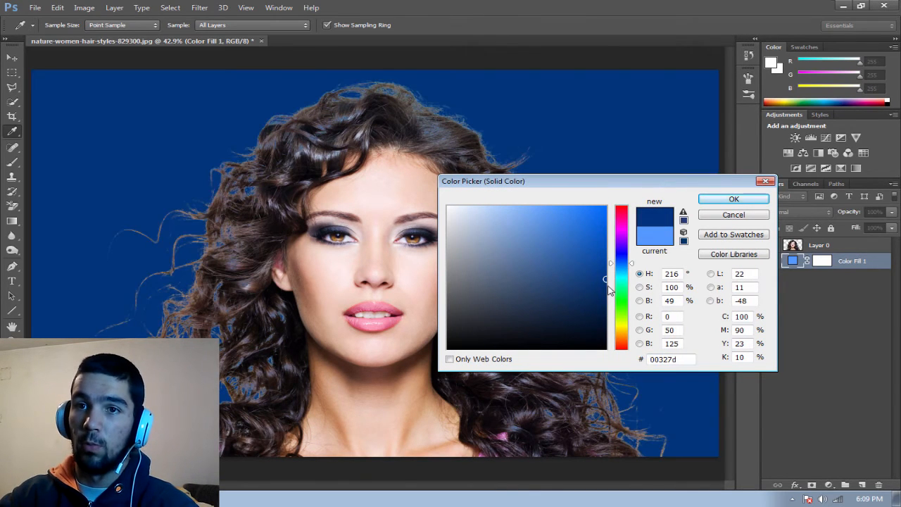
# Step: Try green #009724, purple #a100f5 and teal #0e8a92 as the background fill colour to judge the hair edges
pyautogui.moveTo(632, 283); pyautogui.dragTo(626, 296)
pyautogui.click(591, 314)
pyautogui.click(603, 269)
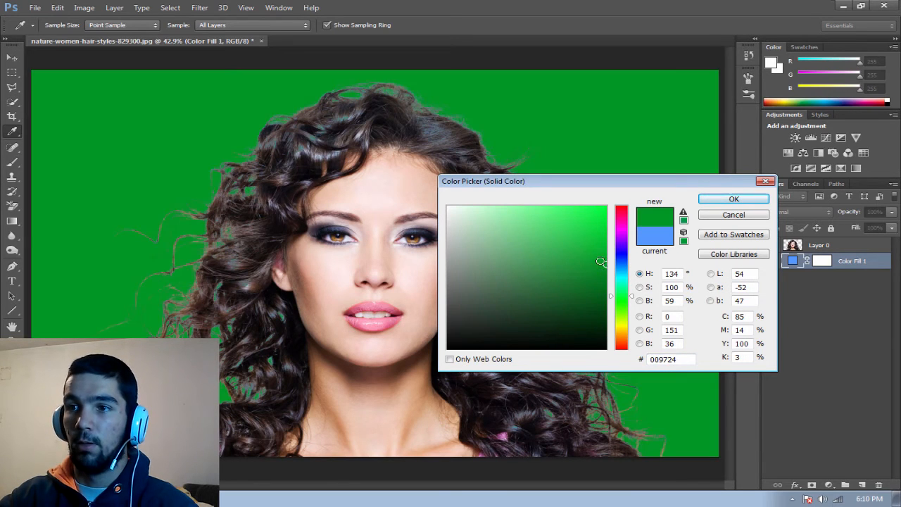
pyautogui.click(604, 212)
pyautogui.click(611, 238)
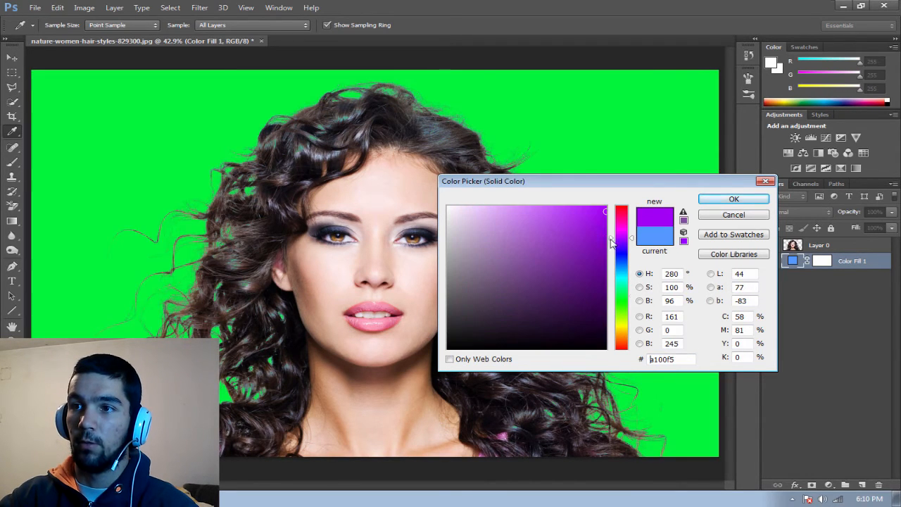
pyautogui.click(620, 276)
pyautogui.click(590, 267)
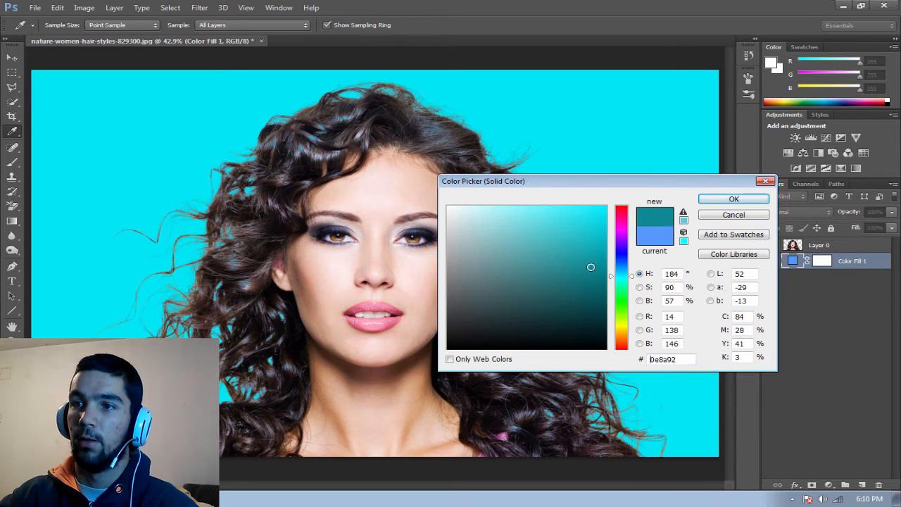
# Step: Try green-teal #00a377 and indigo #2a00b3 as the background fill colour behind the cut-out hair
pyautogui.moveTo(590, 266); pyautogui.dragTo(588, 298)
pyautogui.click(607, 275)
pyautogui.click(613, 283)
pyautogui.click(606, 257)
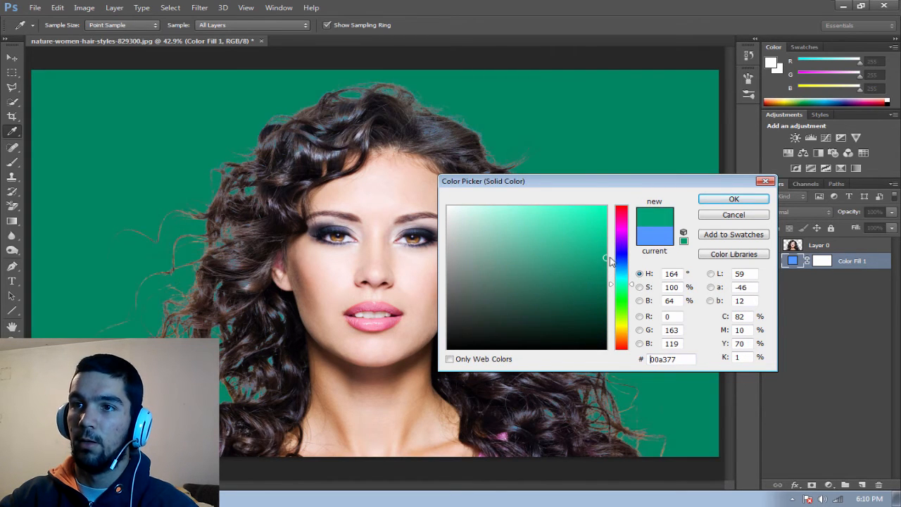
pyautogui.moveTo(609, 258); pyautogui.dragTo(609, 249)
pyautogui.click(616, 228)
pyautogui.click(611, 249)
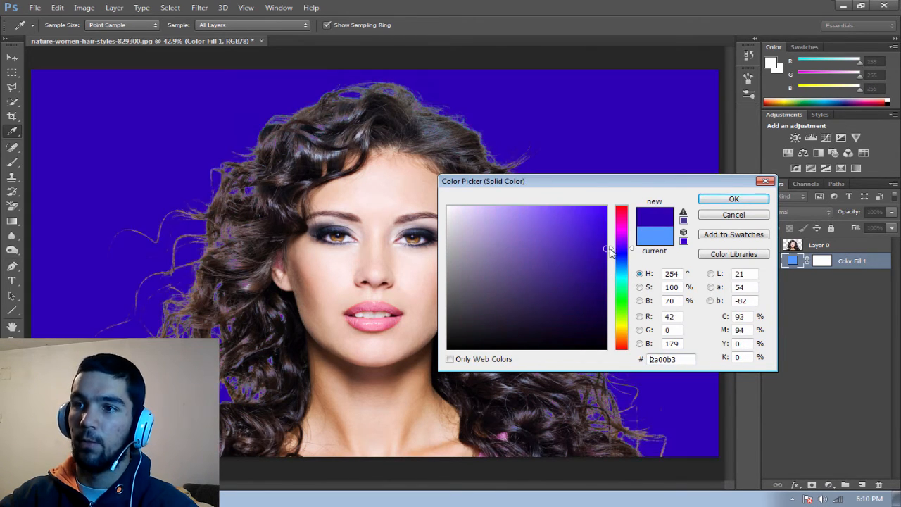
# Step: Set the Color Fill 1 layer's colour to green #02cc90 and fit the whole image in view
pyautogui.click(615, 265)
pyautogui.click(623, 285)
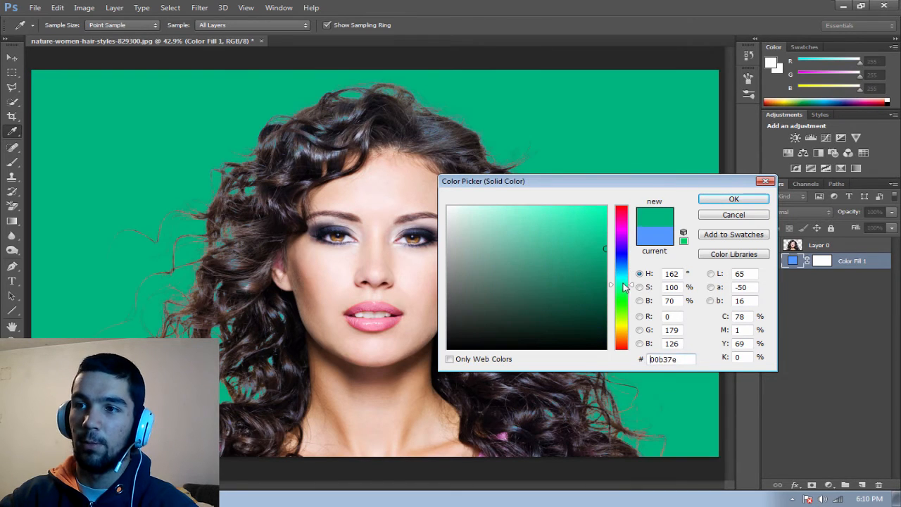
pyautogui.moveTo(604, 249); pyautogui.dragTo(604, 235)
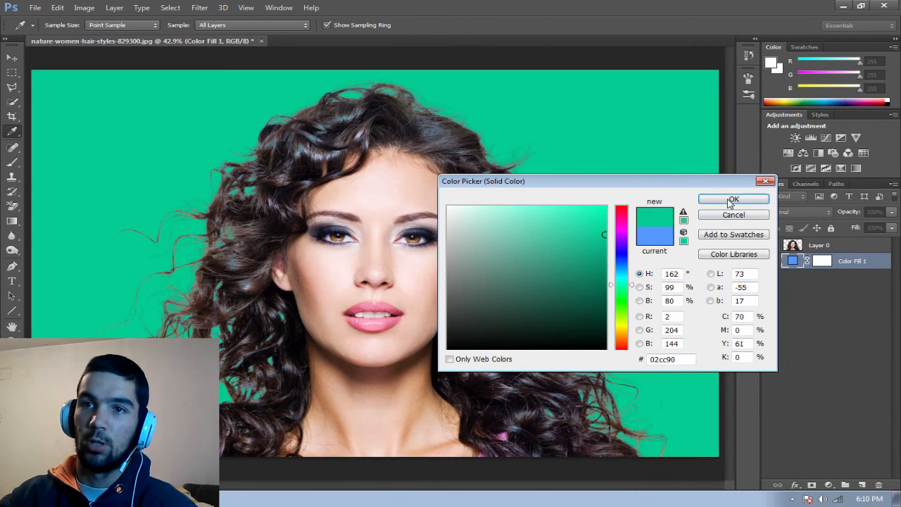
pyautogui.click(732, 200)
pyautogui.press('z')
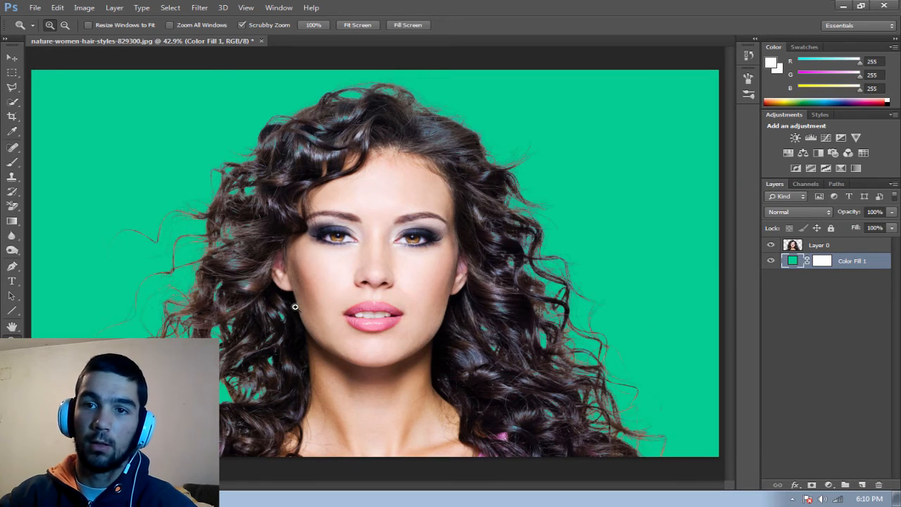
pyautogui.rightClick(403, 287)
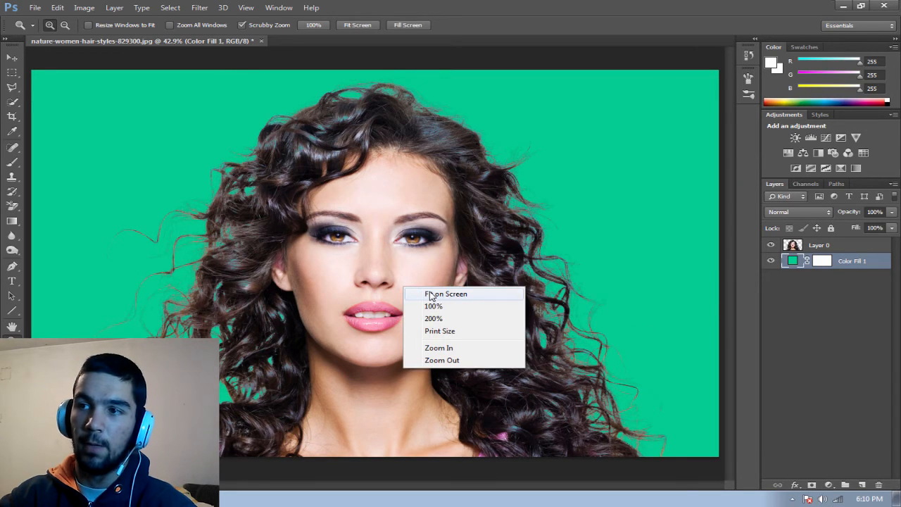
pyautogui.click(432, 294)
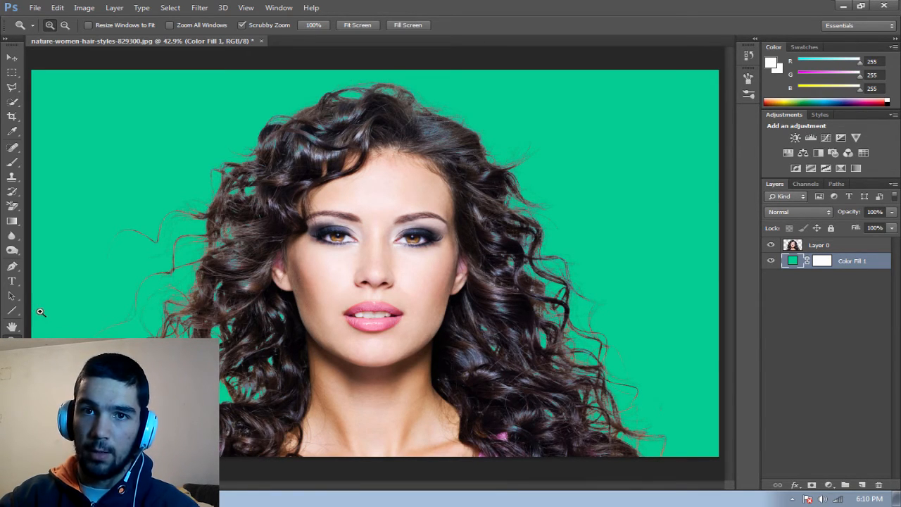
# Step: Darken the outer hair strands around the portrait layer with the Burn tool, using the Midtones range and 100% exposure
pyautogui.click(12, 249)
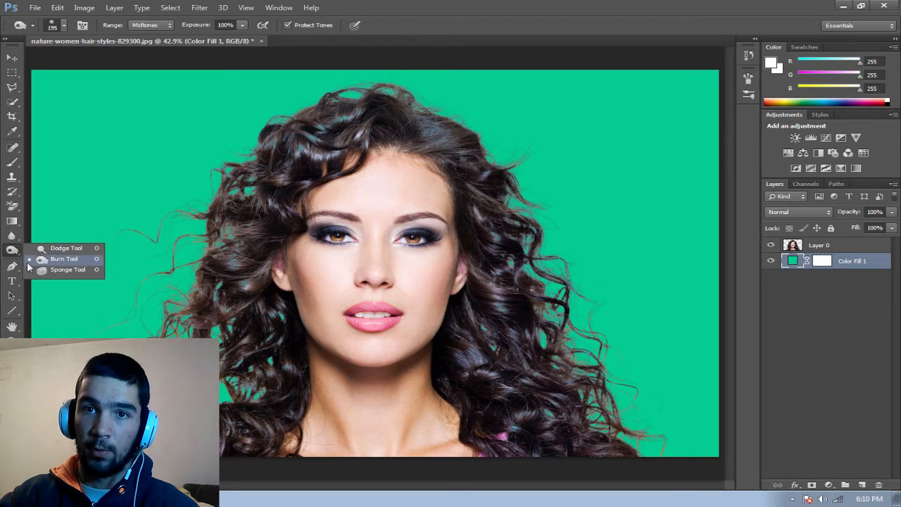
pyautogui.click(43, 247)
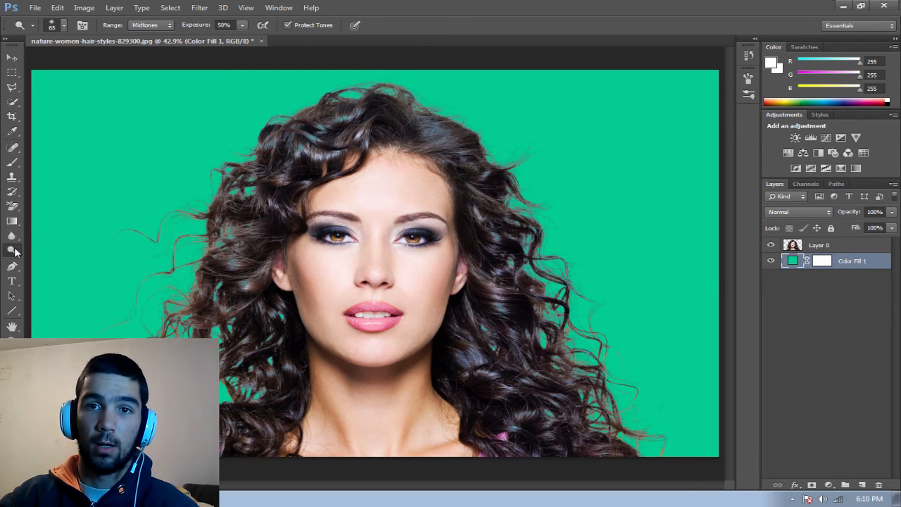
pyautogui.click(12, 250)
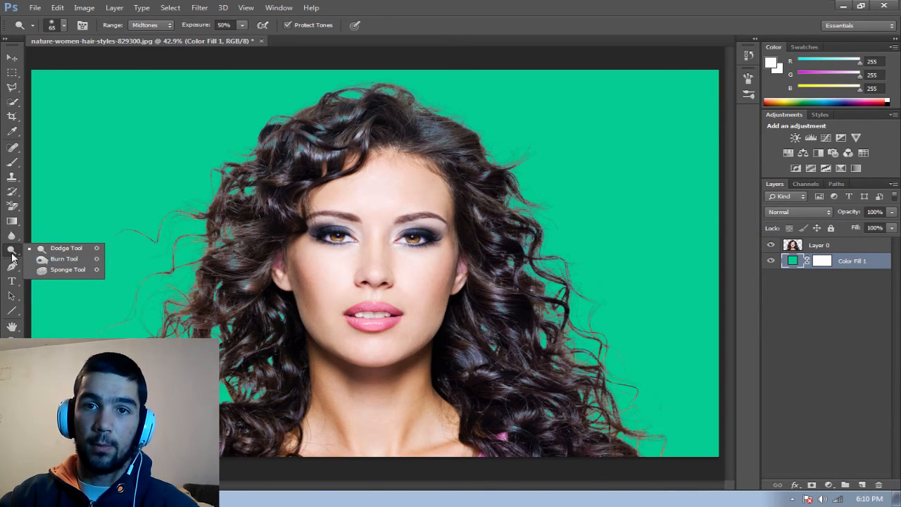
pyautogui.click(72, 260)
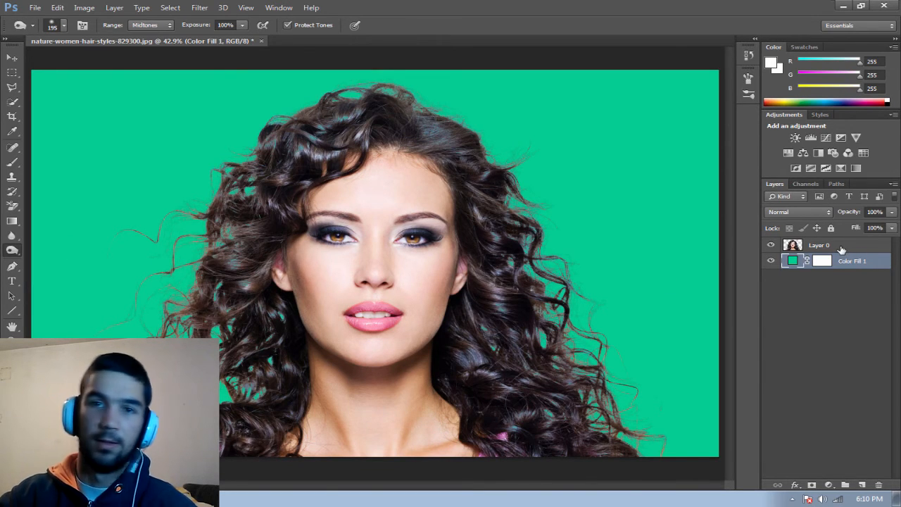
pyautogui.click(841, 246)
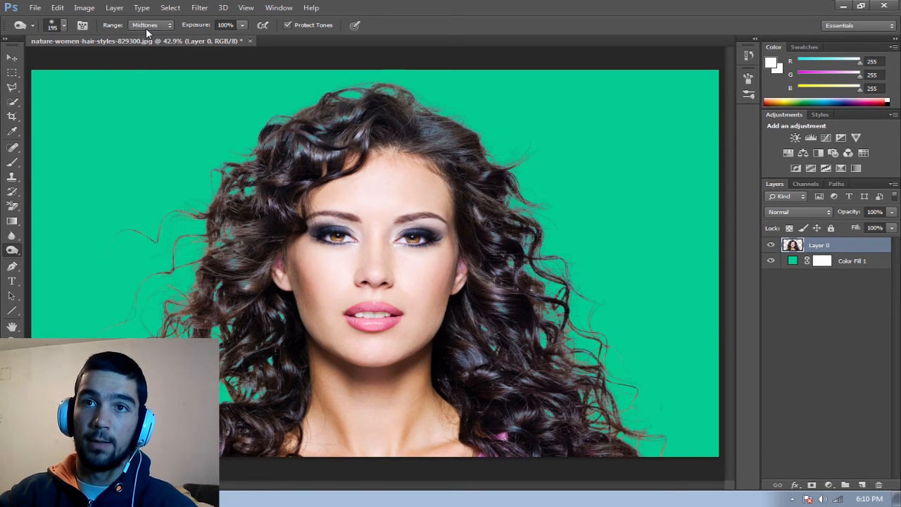
pyautogui.click(242, 25)
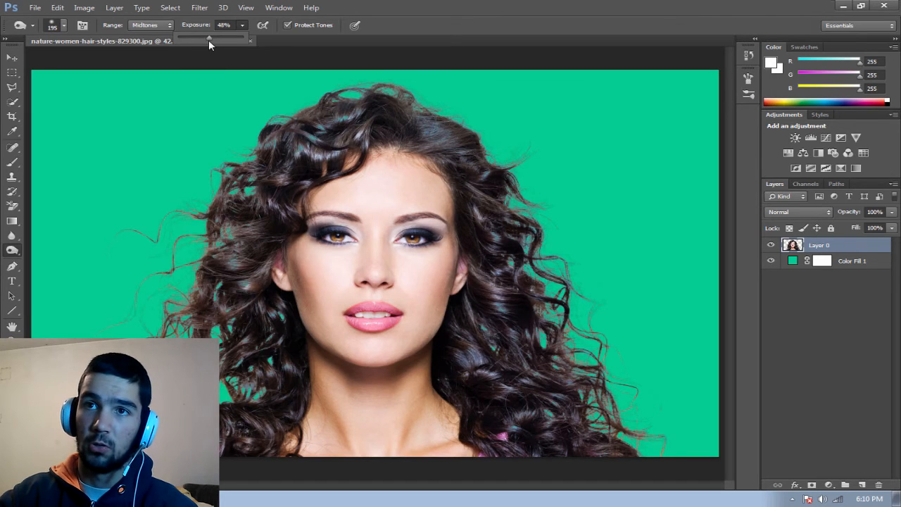
pyautogui.moveTo(209, 39); pyautogui.dragTo(291, 35)
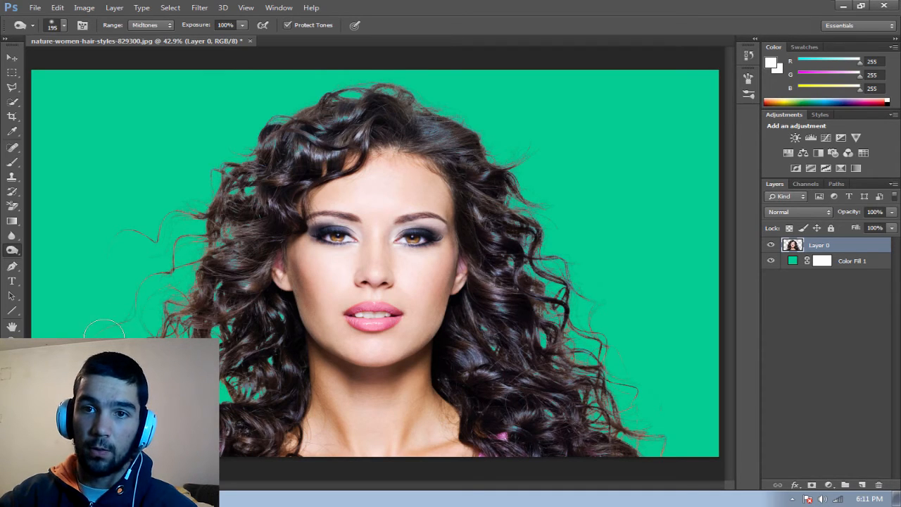
pyautogui.moveTo(116, 343)
pyautogui.mouseDown()
pyautogui.moveTo(134, 312)
pyautogui.moveTo(158, 327)
pyautogui.moveTo(165, 312)
pyautogui.moveTo(177, 343)
pyautogui.mouseUp()
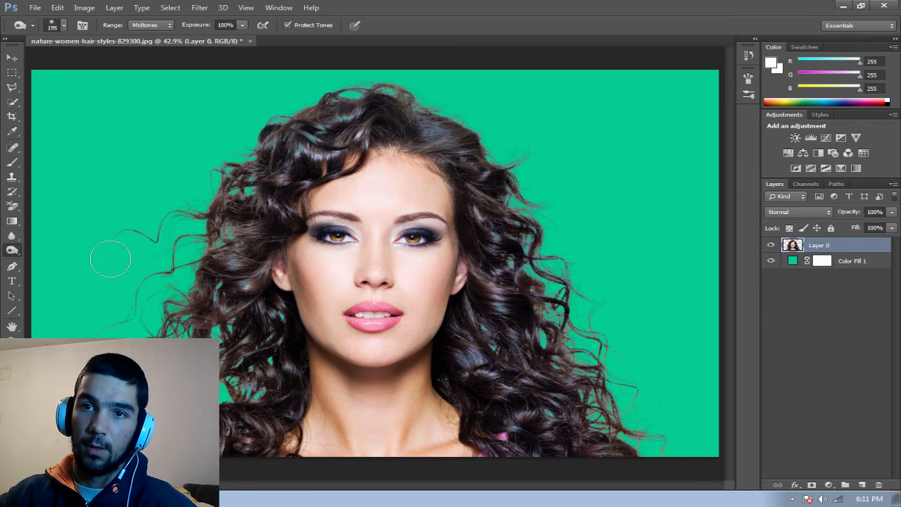
pyautogui.moveTo(110, 259)
pyautogui.mouseDown()
pyautogui.moveTo(200, 202)
pyautogui.moveTo(258, 129)
pyautogui.moveTo(340, 92)
pyautogui.moveTo(425, 93)
pyautogui.moveTo(486, 145)
pyautogui.moveTo(523, 181)
pyautogui.mouseUp()
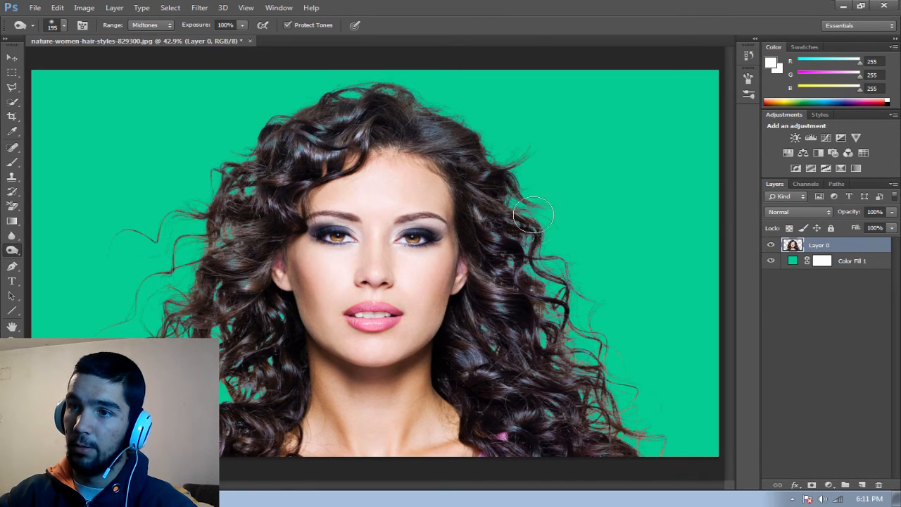
pyautogui.moveTo(532, 216)
pyautogui.mouseDown()
pyautogui.moveTo(557, 316)
pyautogui.moveTo(589, 359)
pyautogui.moveTo(545, 345)
pyautogui.moveTo(584, 416)
pyautogui.moveTo(662, 458)
pyautogui.moveTo(619, 455)
pyautogui.moveTo(552, 427)
pyautogui.moveTo(545, 289)
pyautogui.moveTo(597, 309)
pyautogui.mouseUp()
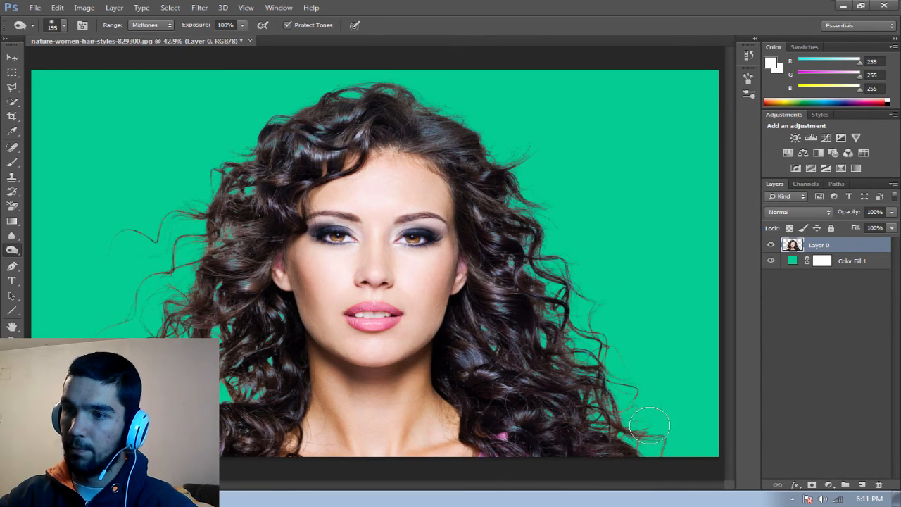
pyautogui.moveTo(674, 440)
pyautogui.mouseDown()
pyautogui.moveTo(674, 399)
pyautogui.moveTo(601, 381)
pyautogui.moveTo(540, 345)
pyautogui.moveTo(552, 329)
pyautogui.moveTo(559, 261)
pyautogui.moveTo(535, 178)
pyautogui.moveTo(403, 93)
pyautogui.moveTo(358, 86)
pyautogui.moveTo(478, 128)
pyautogui.moveTo(376, 97)
pyautogui.moveTo(284, 124)
pyautogui.moveTo(223, 196)
pyautogui.moveTo(204, 278)
pyautogui.moveTo(195, 260)
pyautogui.moveTo(110, 318)
pyautogui.mouseUp()
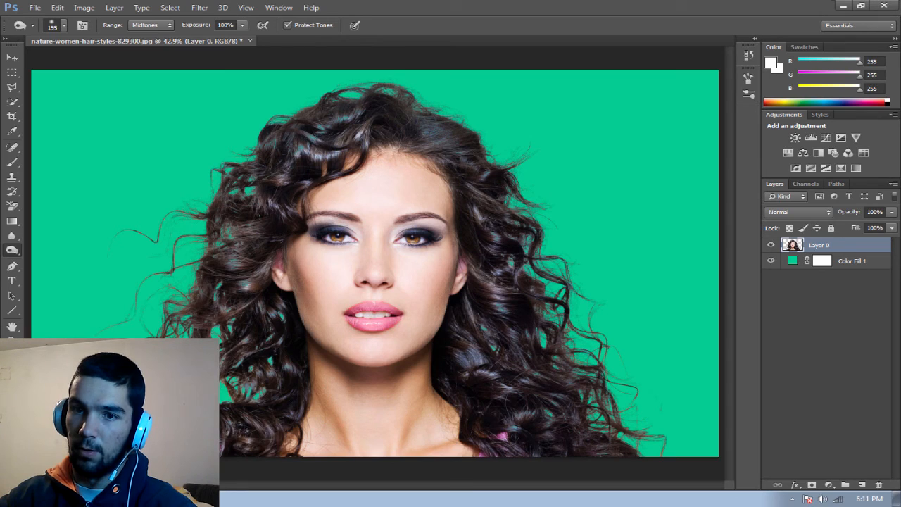
pyautogui.moveTo(204, 423)
pyautogui.mouseDown()
pyautogui.moveTo(222, 436)
pyautogui.moveTo(272, 378)
pyautogui.moveTo(266, 311)
pyautogui.moveTo(201, 352)
pyautogui.mouseUp()
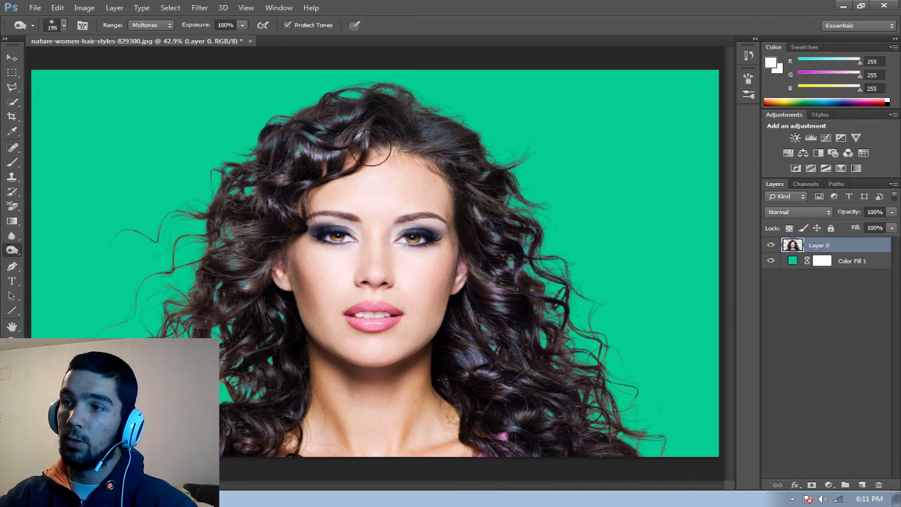
pyautogui.click(12, 57)
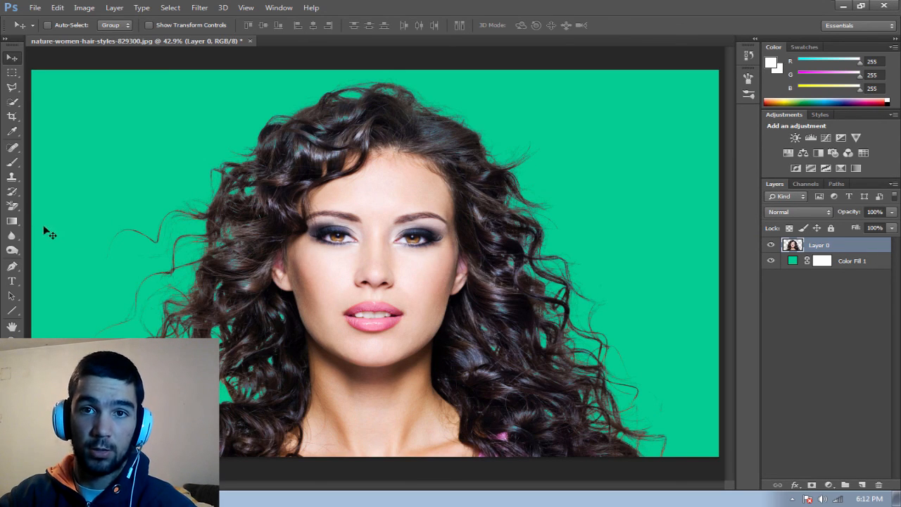
pyautogui.click(12, 205)
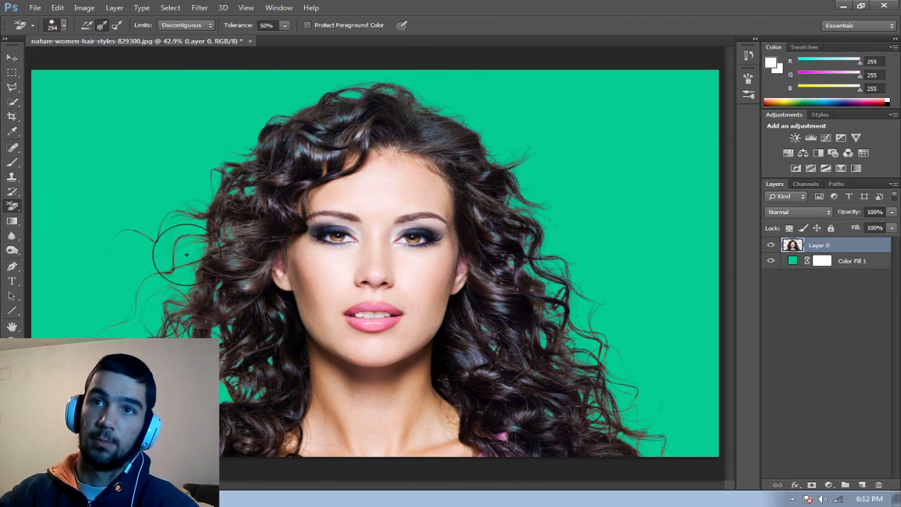
pyautogui.click(12, 57)
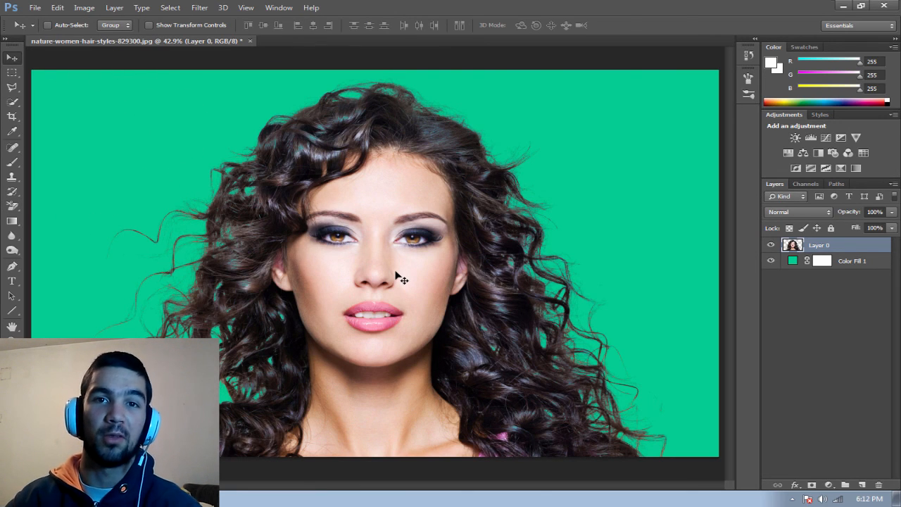